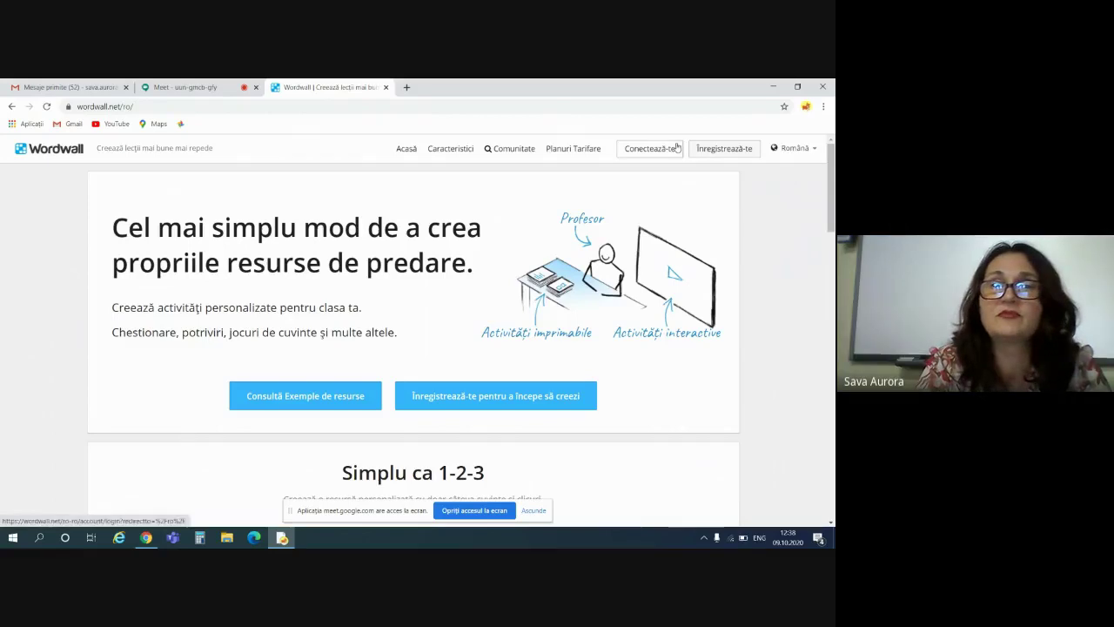
Step: Sign in to Wordwall with the saved account e-mail ending the suggestion list and the account password
{"action": "left_click", "coordinate": [669, 153]}
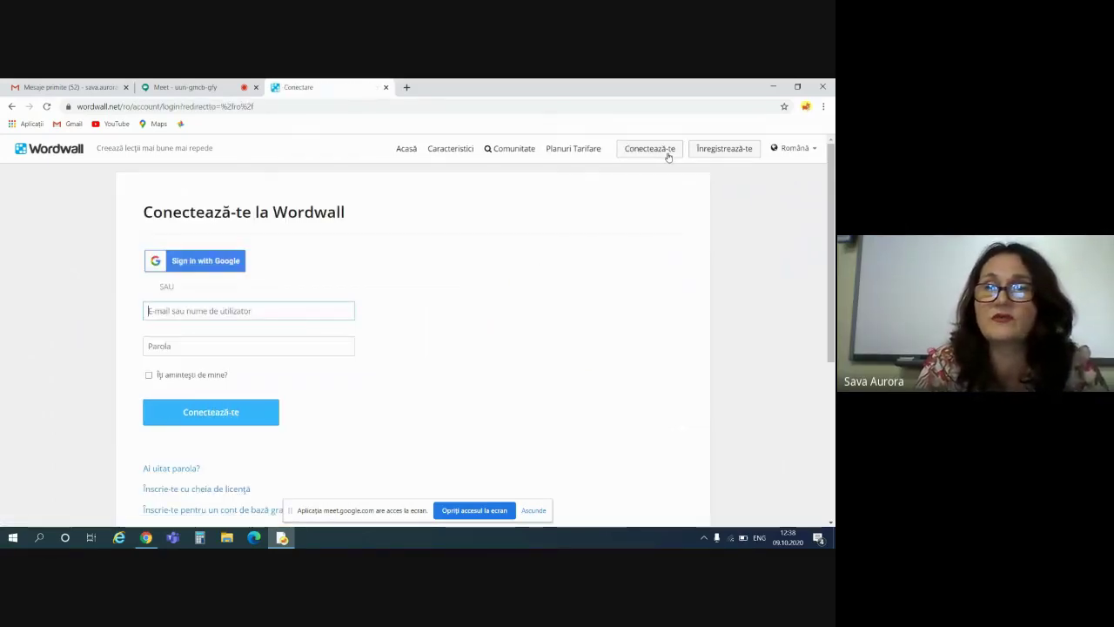
{"action": "left_click", "coordinate": [149, 311]}
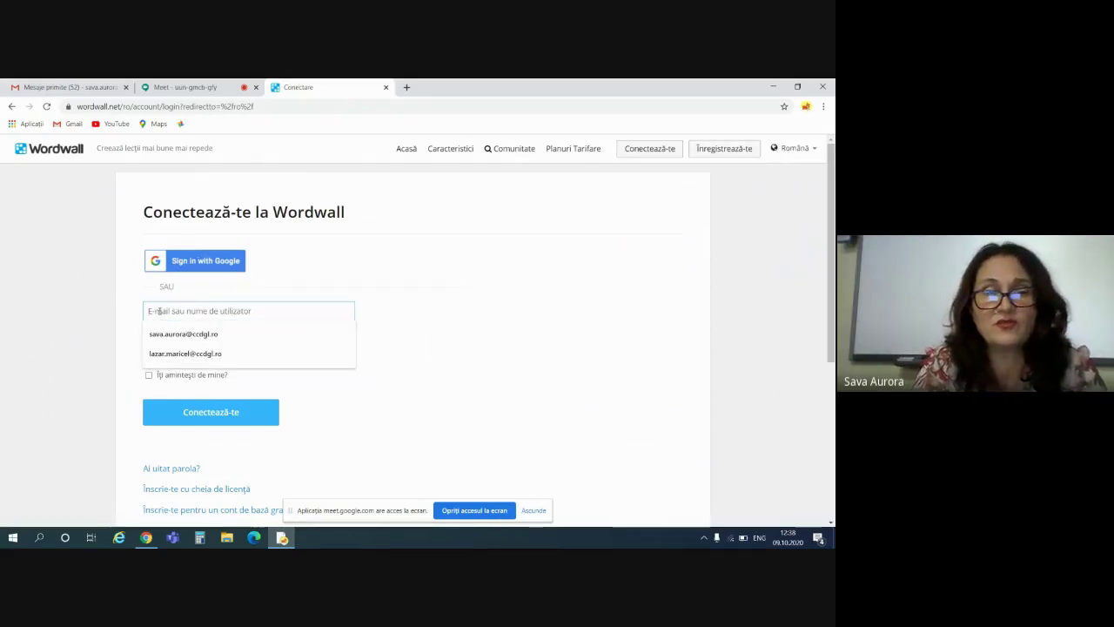
{"action": "left_click", "coordinate": [174, 355]}
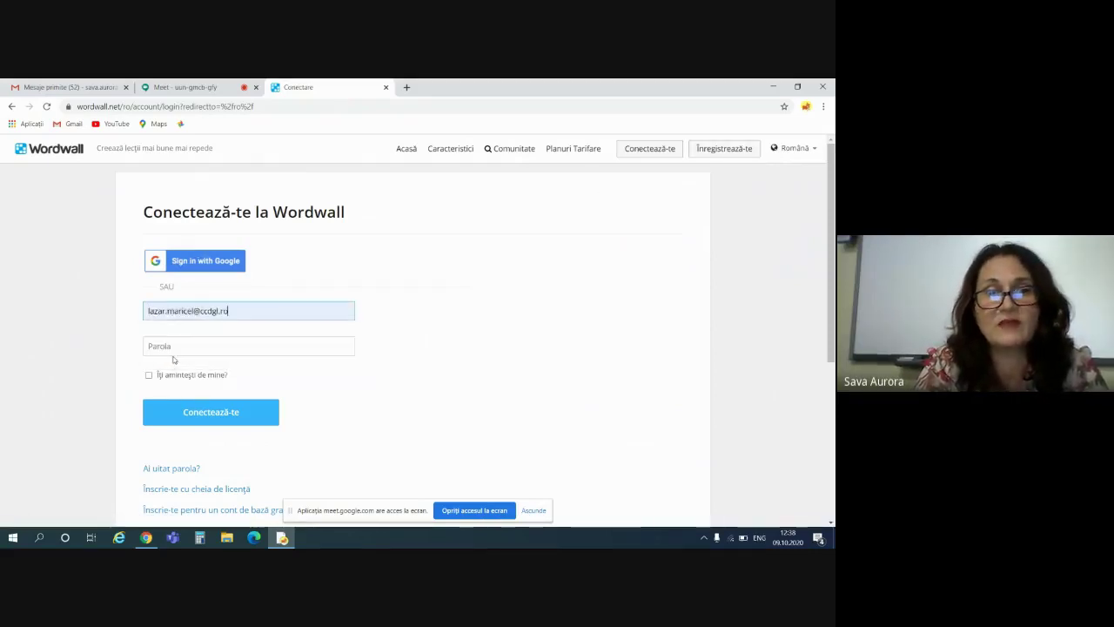
{"action": "left_click", "coordinate": [168, 346]}
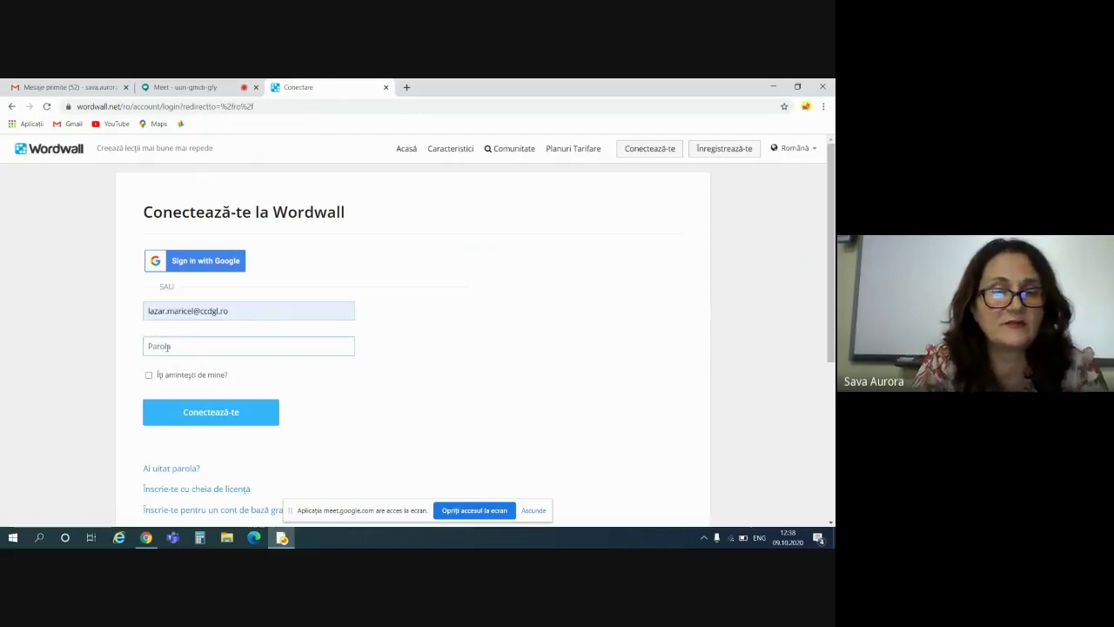
{"action": "type", "text": "•"}
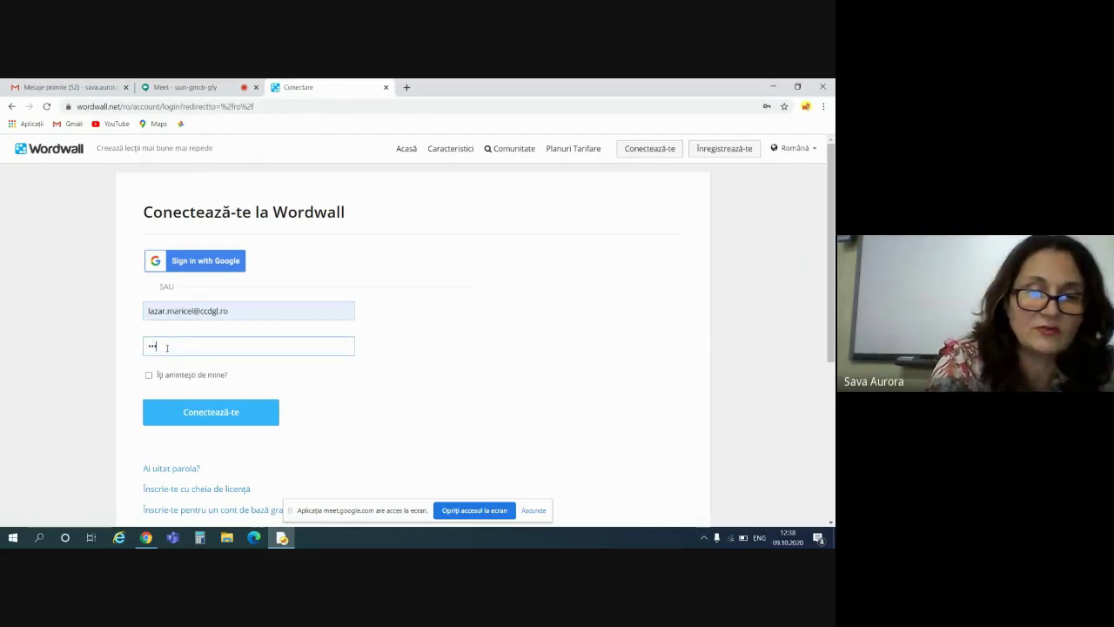
{"action": "type", "text": "••••••"}
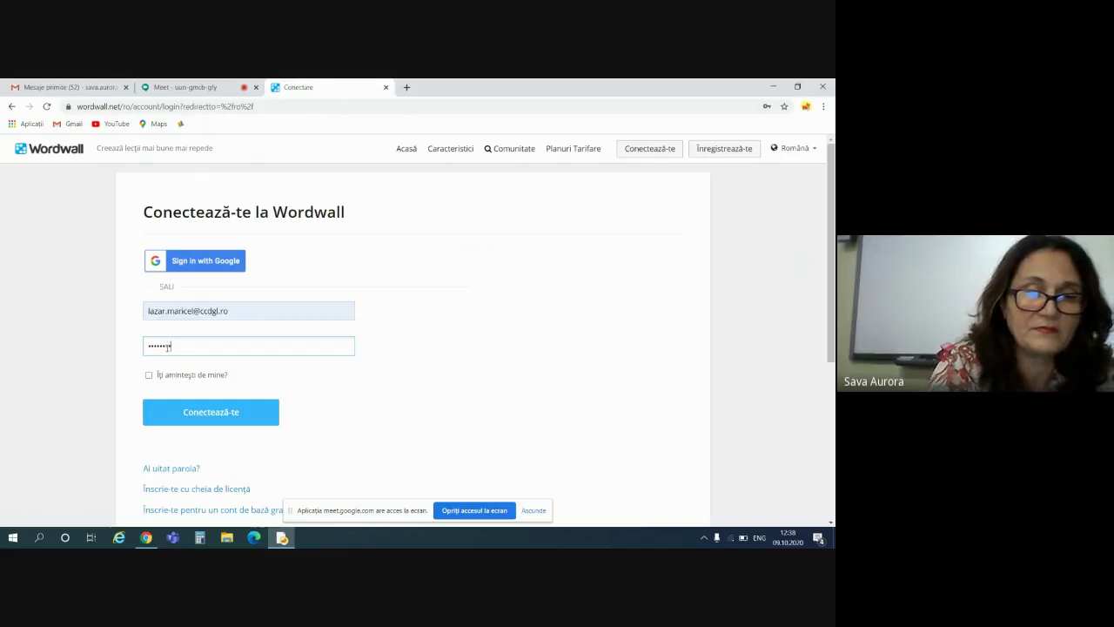
{"action": "type", "text": "••••"}
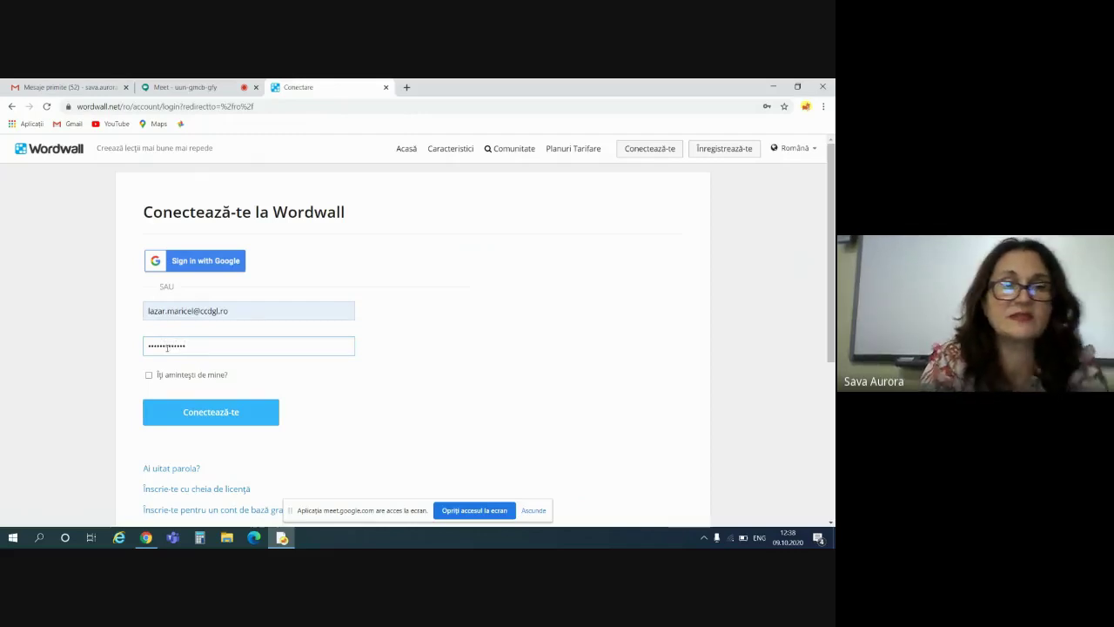
{"action": "left_click", "coordinate": [220, 414]}
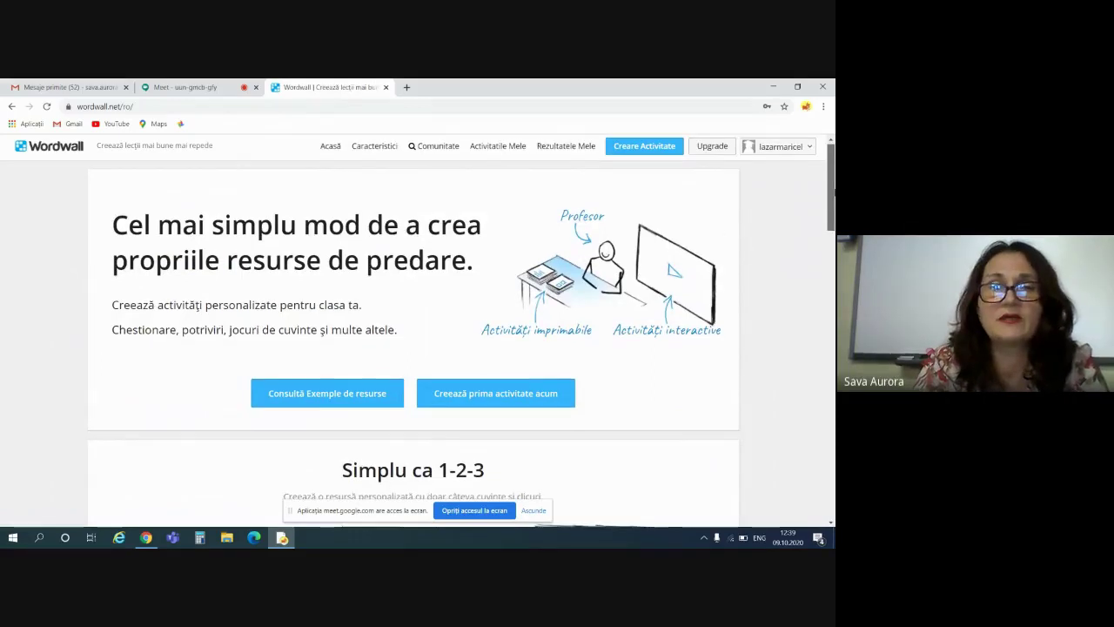
Step: Start creating a new activity and look through the interactive templates
{"action": "scroll", "coordinate": [833, 187], "scroll_direction": "down", "scroll_amount": 3}
{"action": "scroll", "coordinate": [827, 174], "scroll_direction": "up", "scroll_amount": 3}
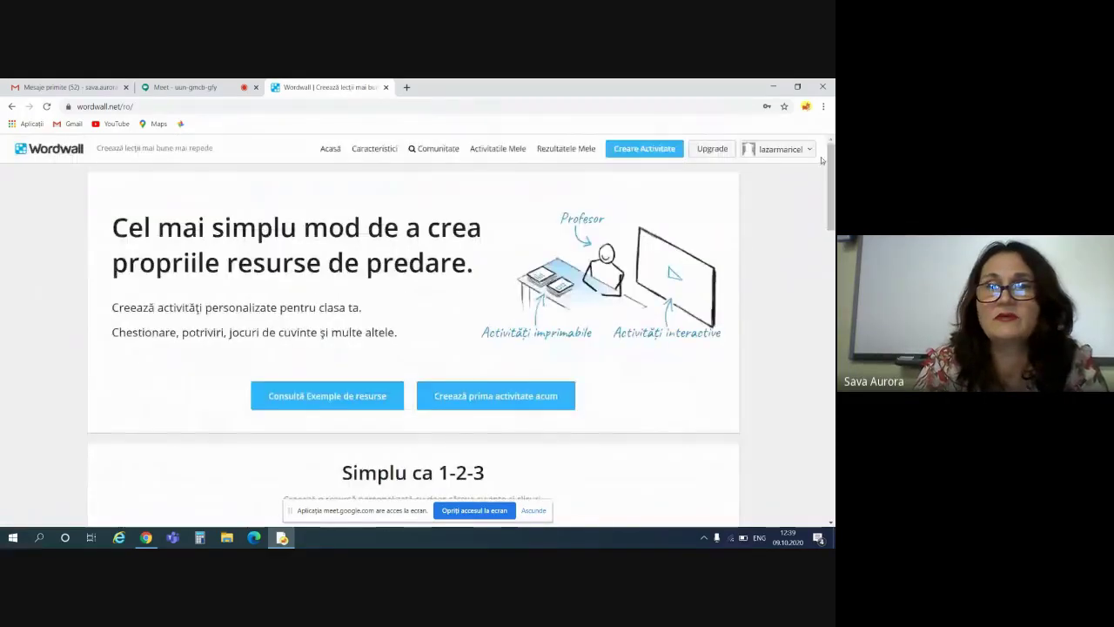
{"action": "left_click", "coordinate": [646, 150]}
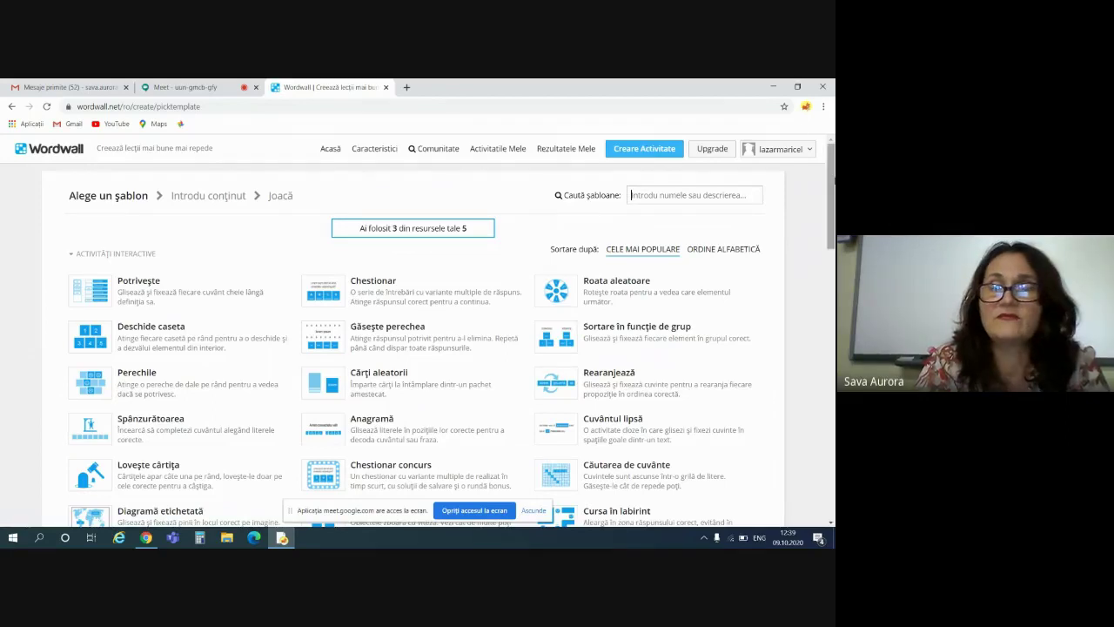
{"action": "left_click_drag", "start_coordinate": [832, 186], "coordinate": [833, 206]}
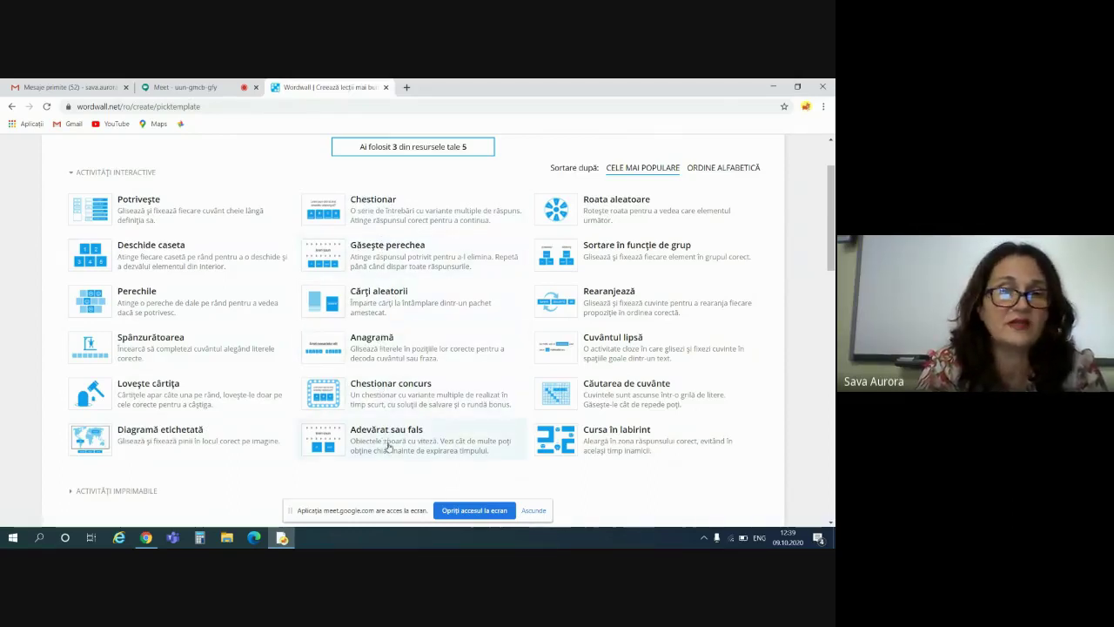
{"action": "left_click", "coordinate": [635, 216]}
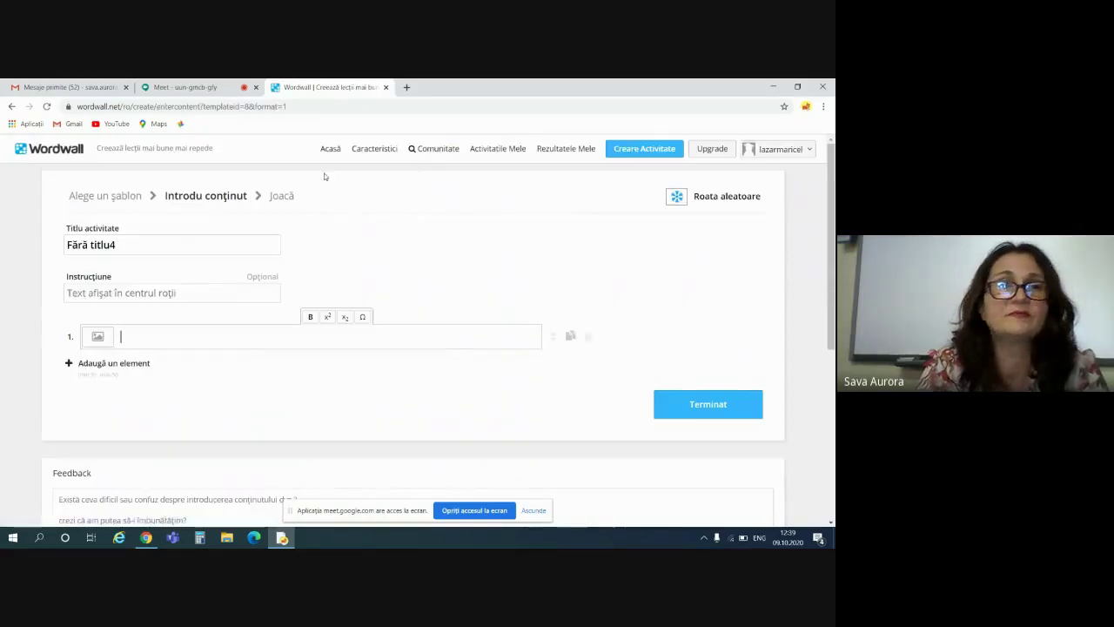
{"action": "left_click", "coordinate": [10, 106]}
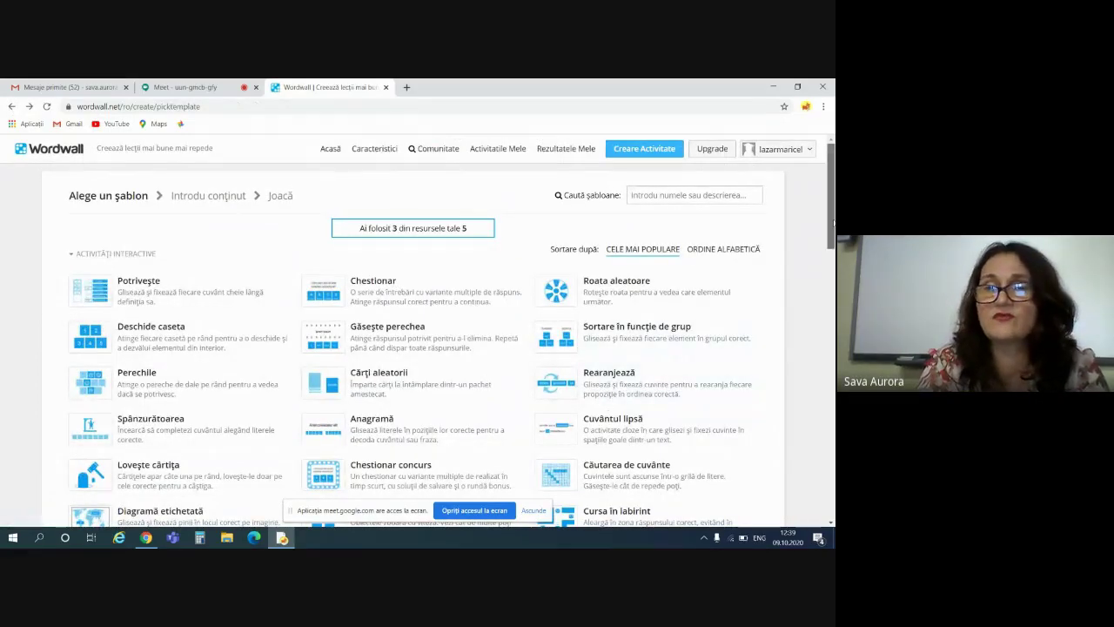
{"action": "left_click_drag", "start_coordinate": [833, 223], "coordinate": [833, 247]}
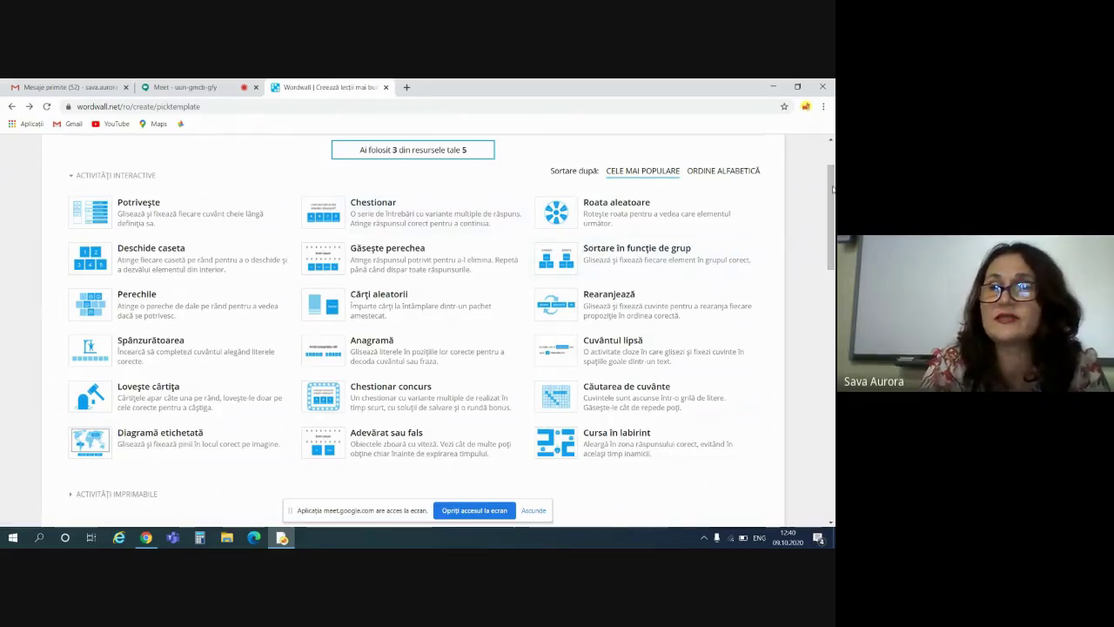
{"action": "scroll", "coordinate": [832, 174], "scroll_direction": "up", "scroll_amount": 2}
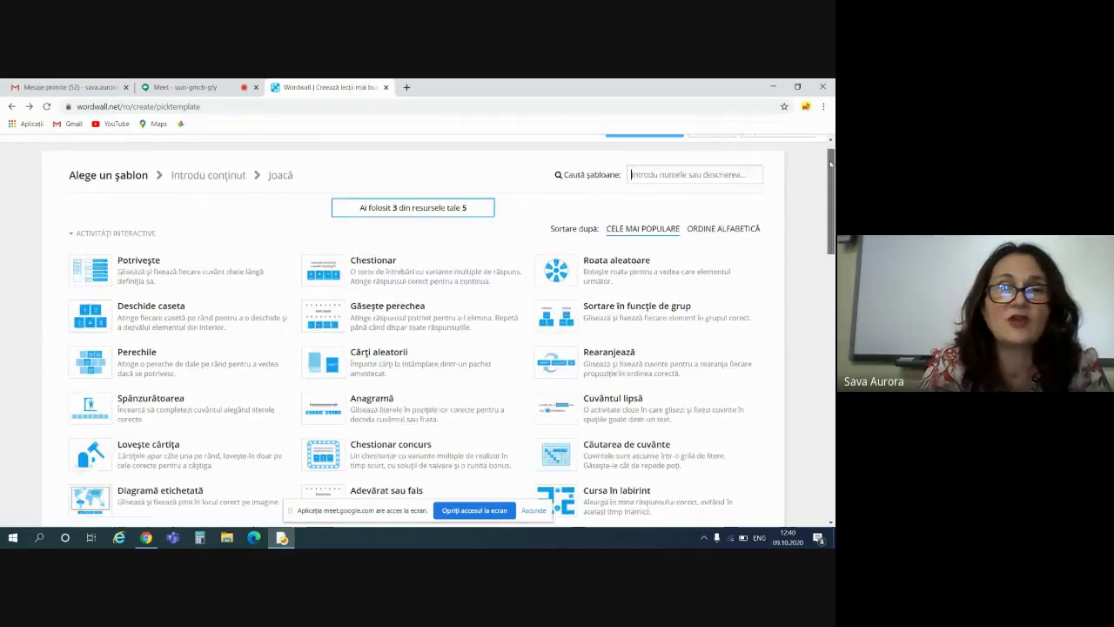
{"action": "scroll", "coordinate": [832, 164], "scroll_direction": "up", "scroll_amount": 1}
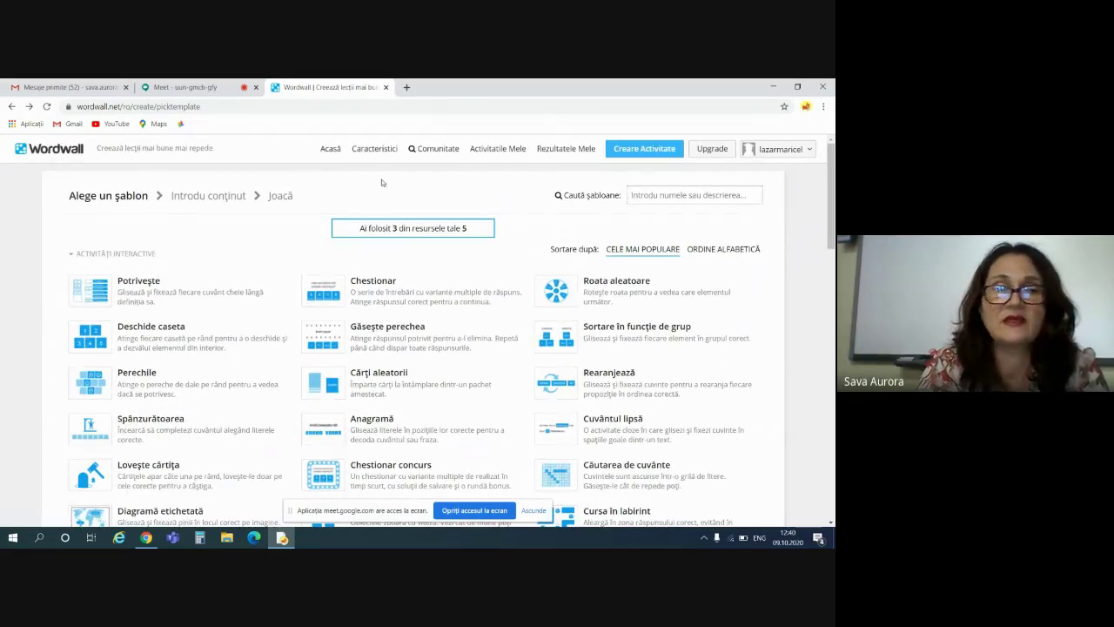
Step: Choose the Potrivește template and title the activity "Marimi fizice fundamentale si unitati de masura"
{"action": "left_click", "coordinate": [136, 292]}
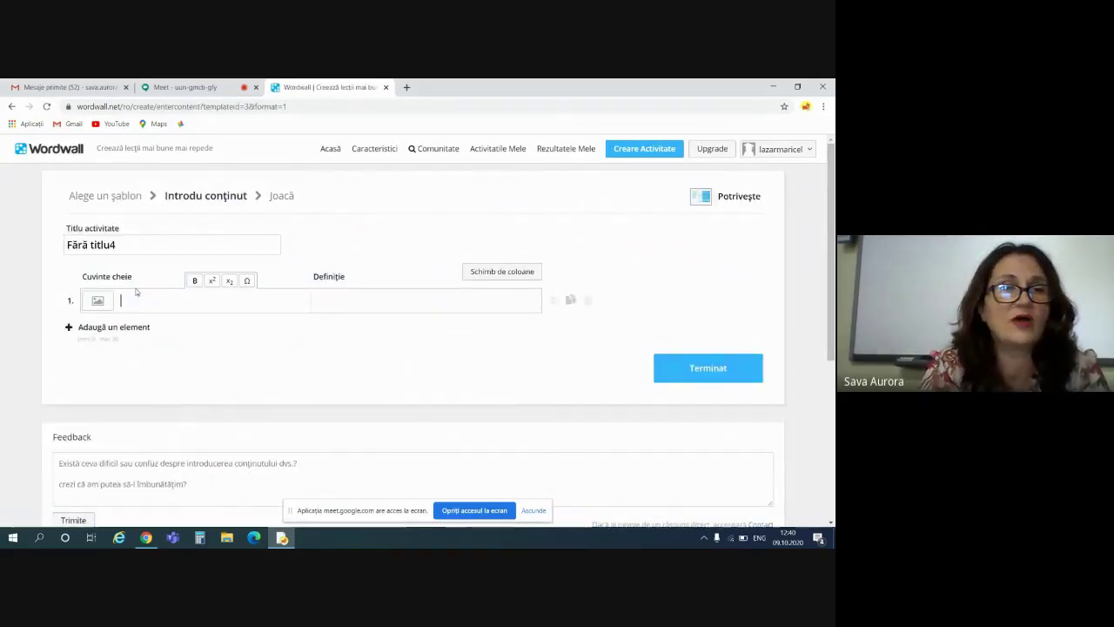
{"action": "left_click", "coordinate": [121, 246]}
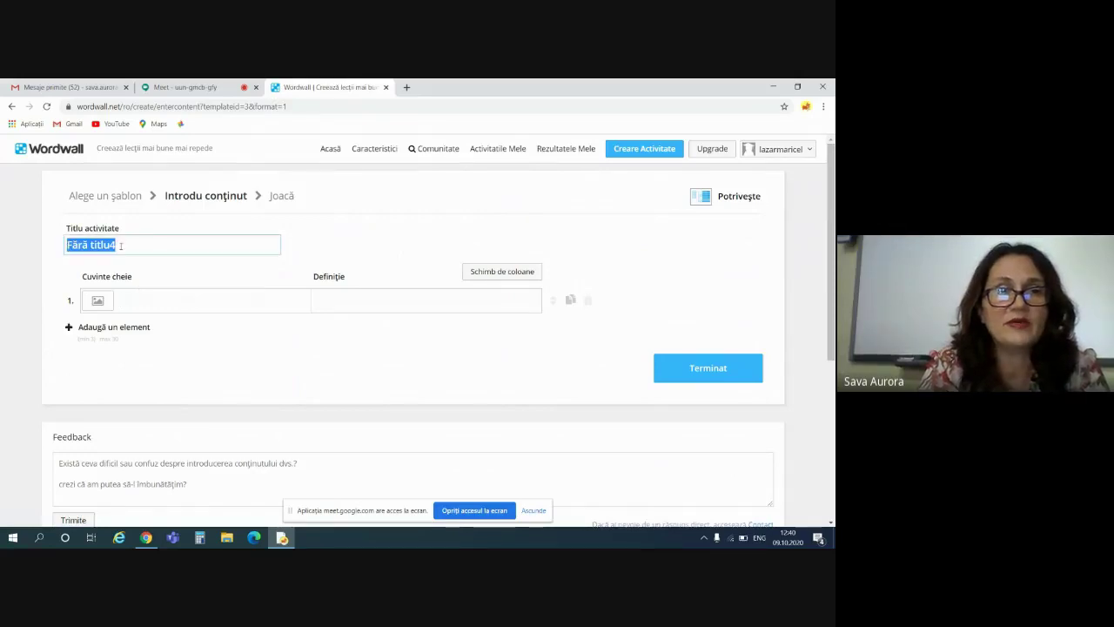
{"action": "key", "text": "BackSpace"}
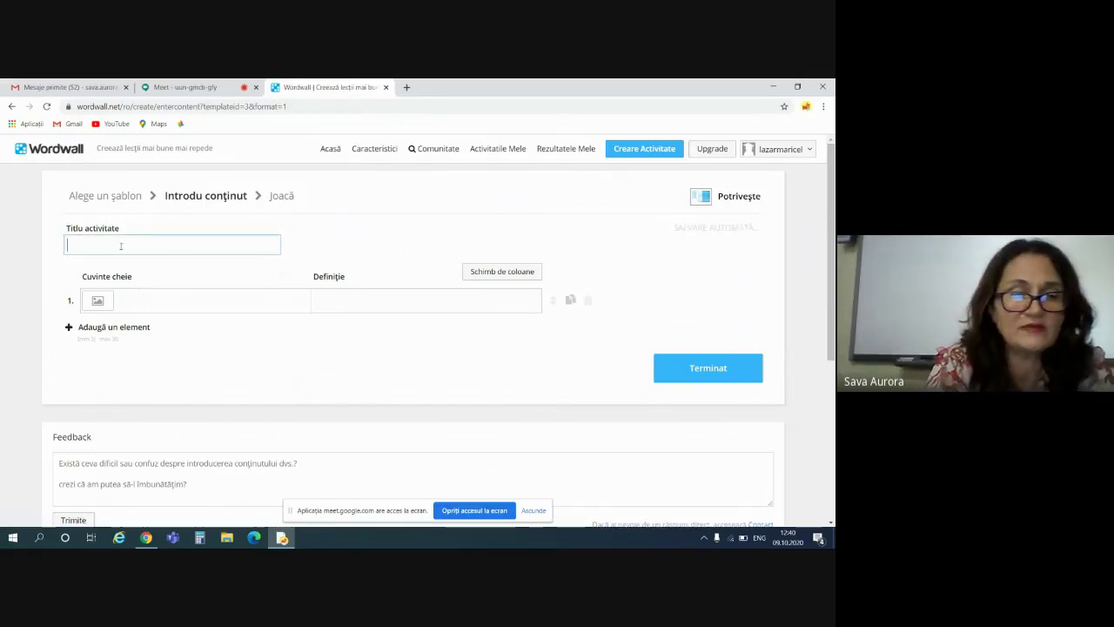
{"action": "type", "text": "Mari"}
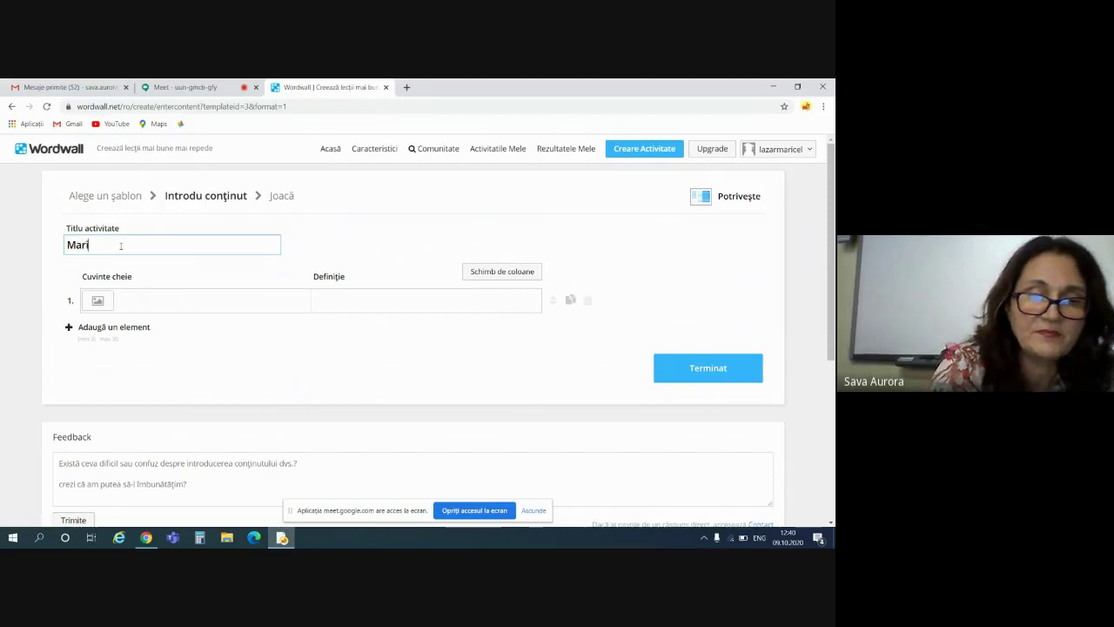
{"action": "type", "text": "mi"}
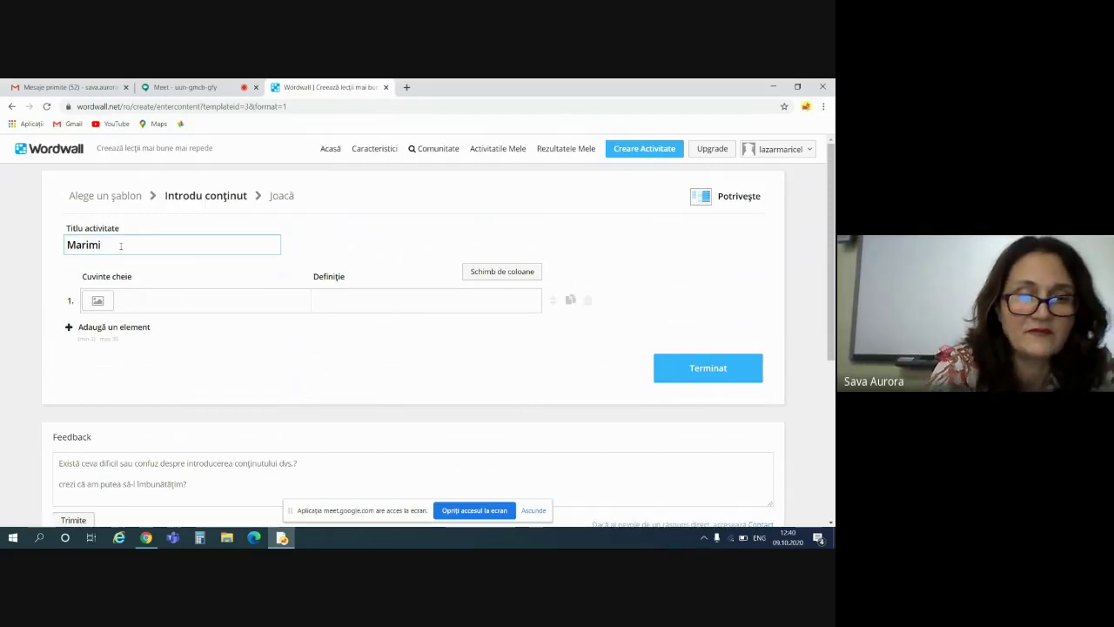
{"action": "type", "text": " fizice f"}
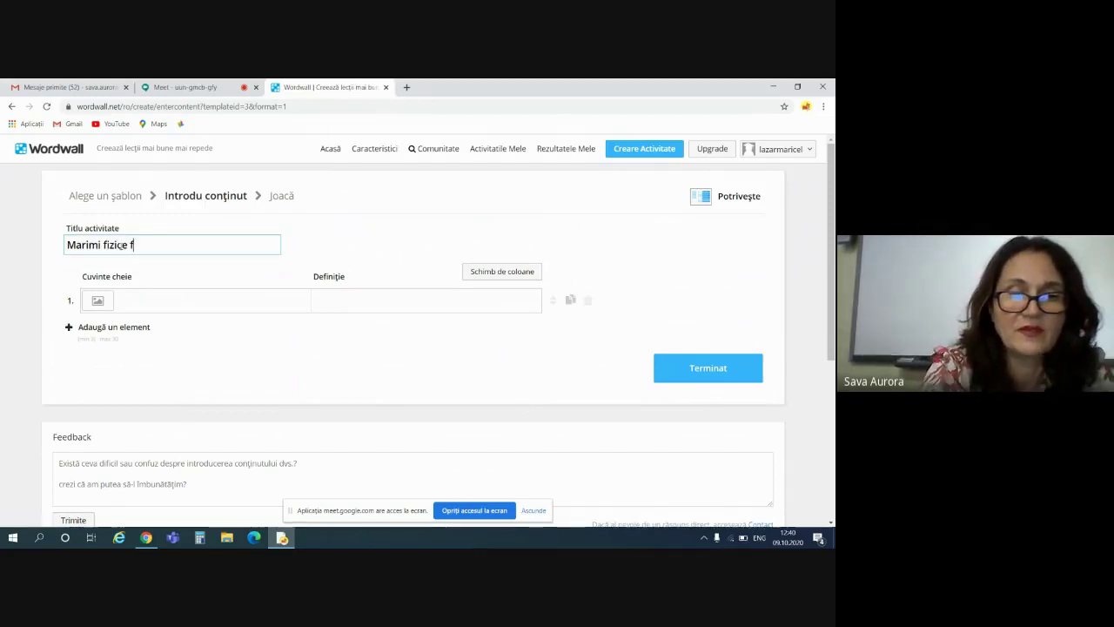
{"action": "type", "text": "undamen"}
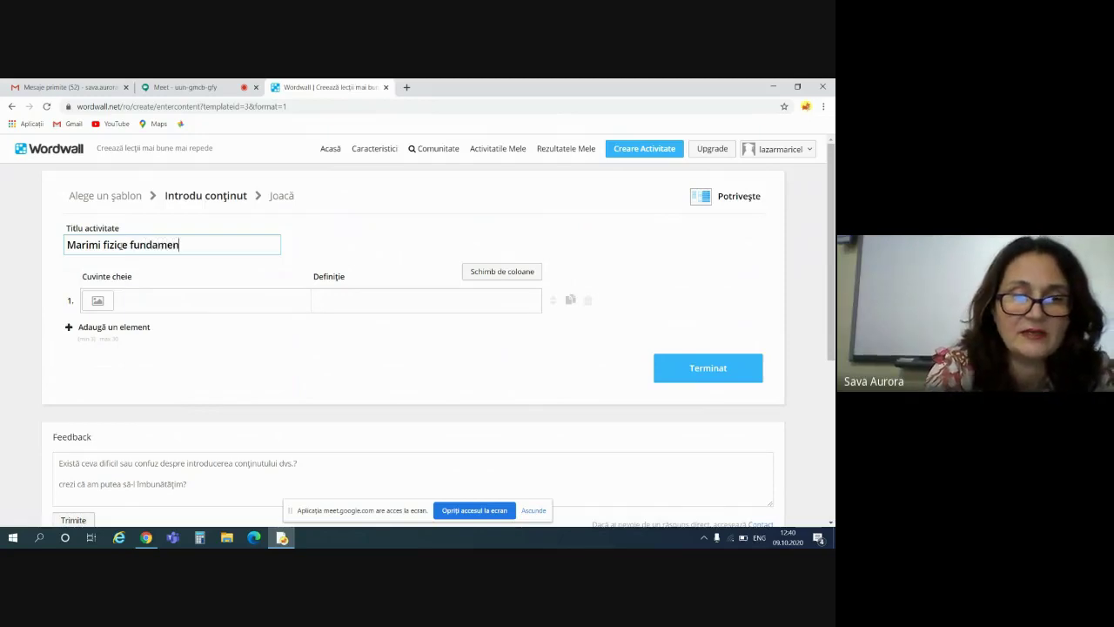
{"action": "type", "text": "tale si "}
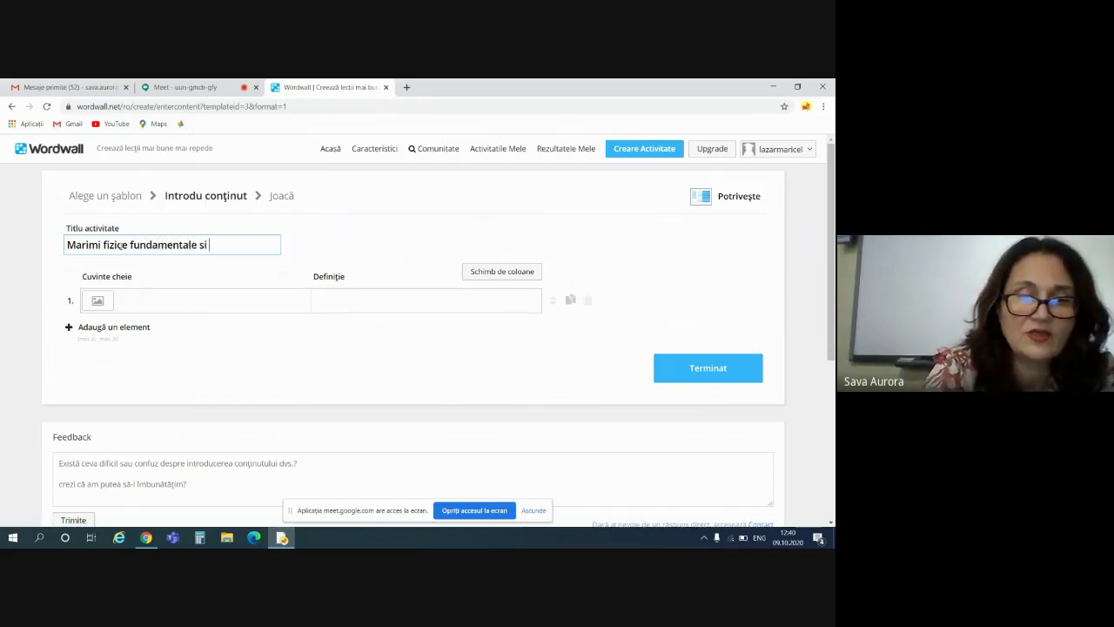
{"action": "type", "text": "unitat"}
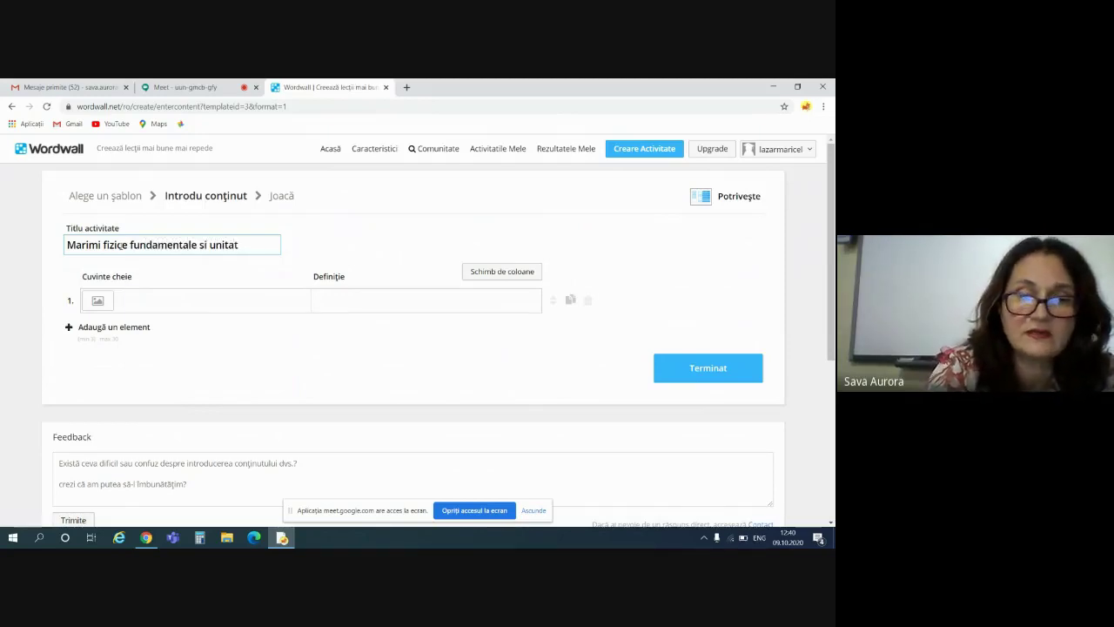
{"action": "type", "text": "i de masura"}
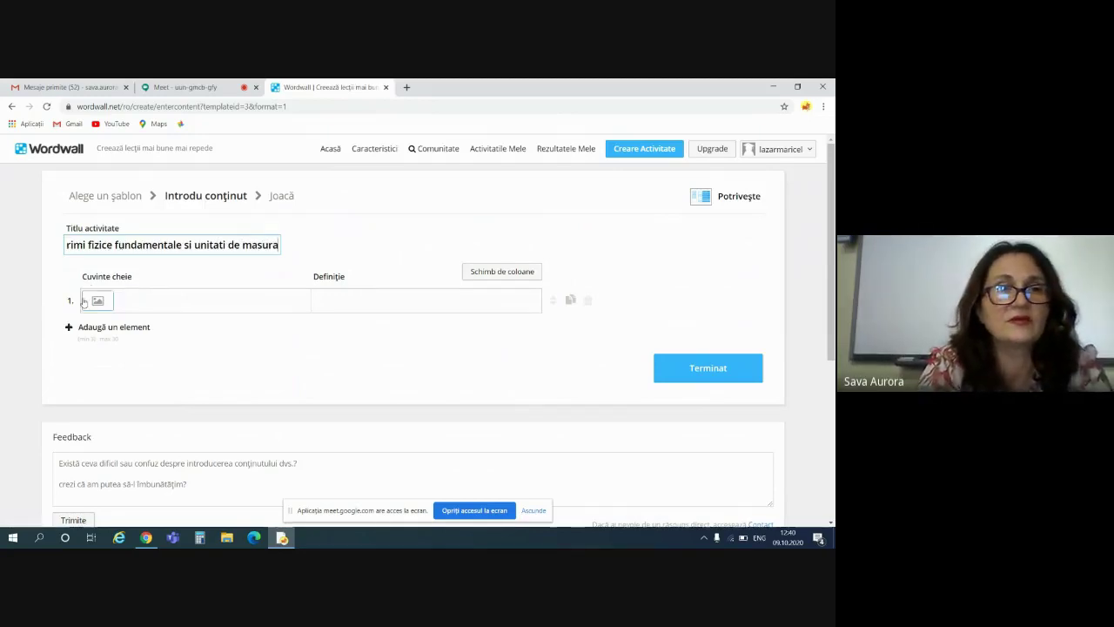
Step: Fill in the first pair with the keyword "lungimea m" and the definition "metrul m"
{"action": "left_click", "coordinate": [146, 299]}
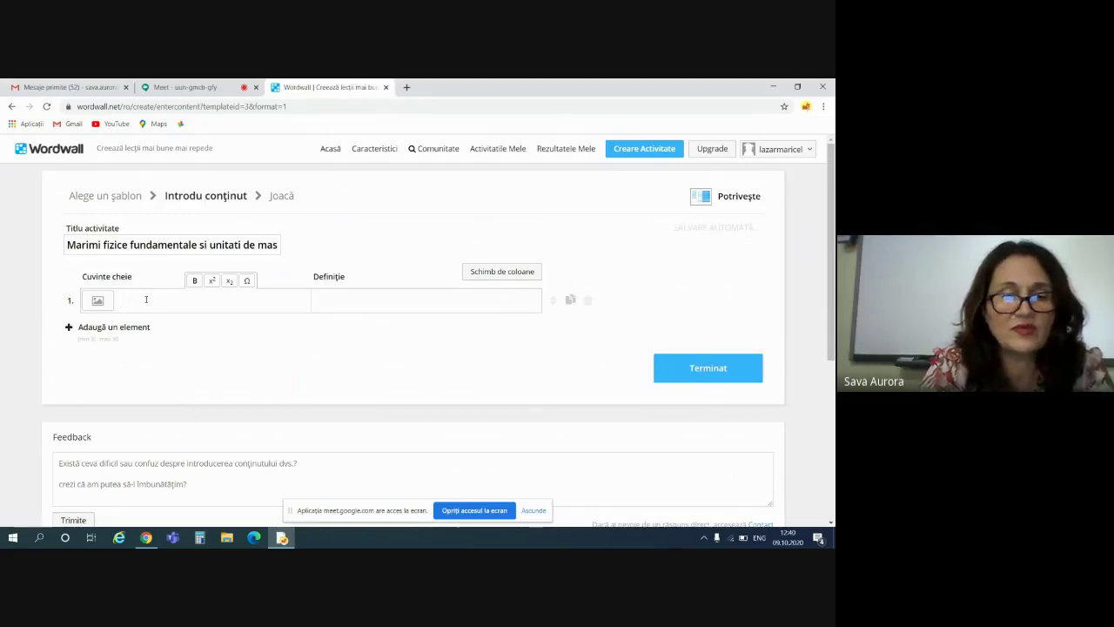
{"action": "type", "text": "lung"}
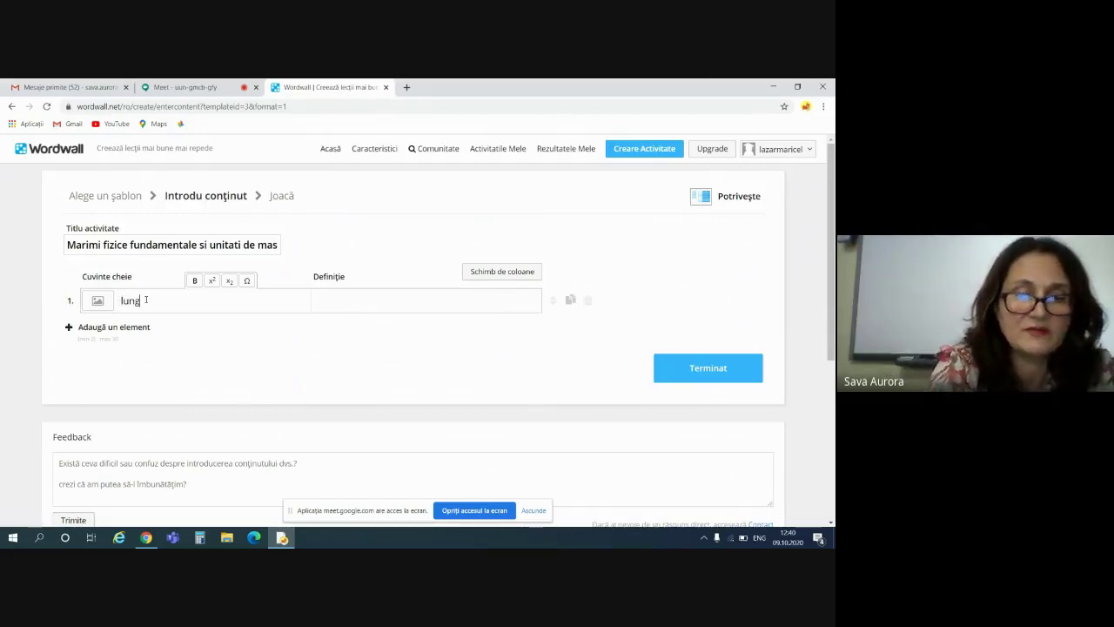
{"action": "type", "text": "imea"}
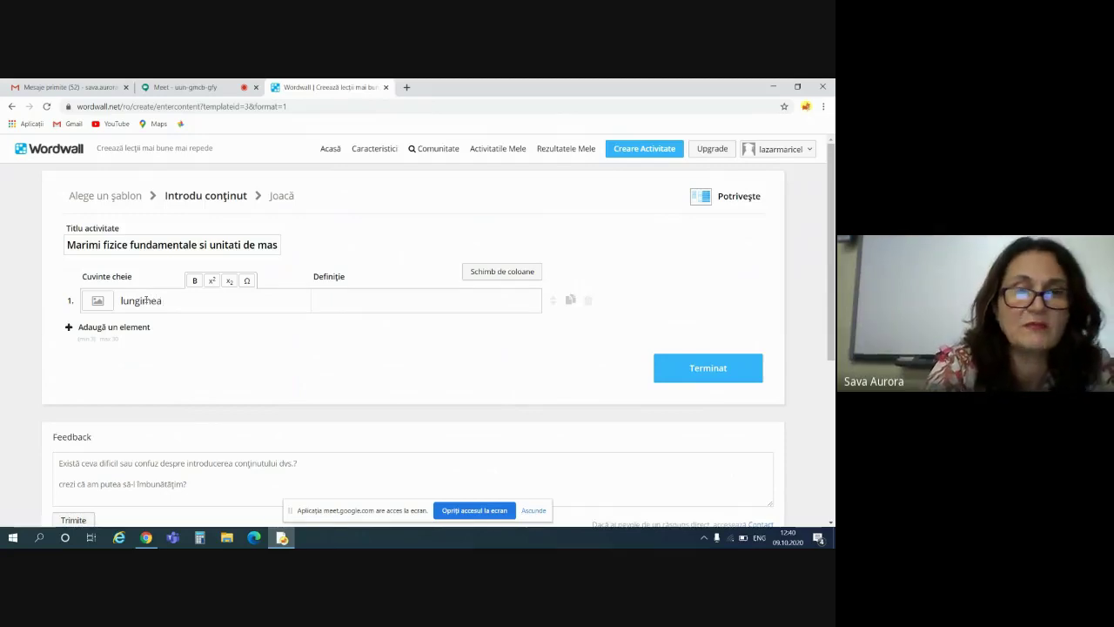
{"action": "type", "text": " m"}
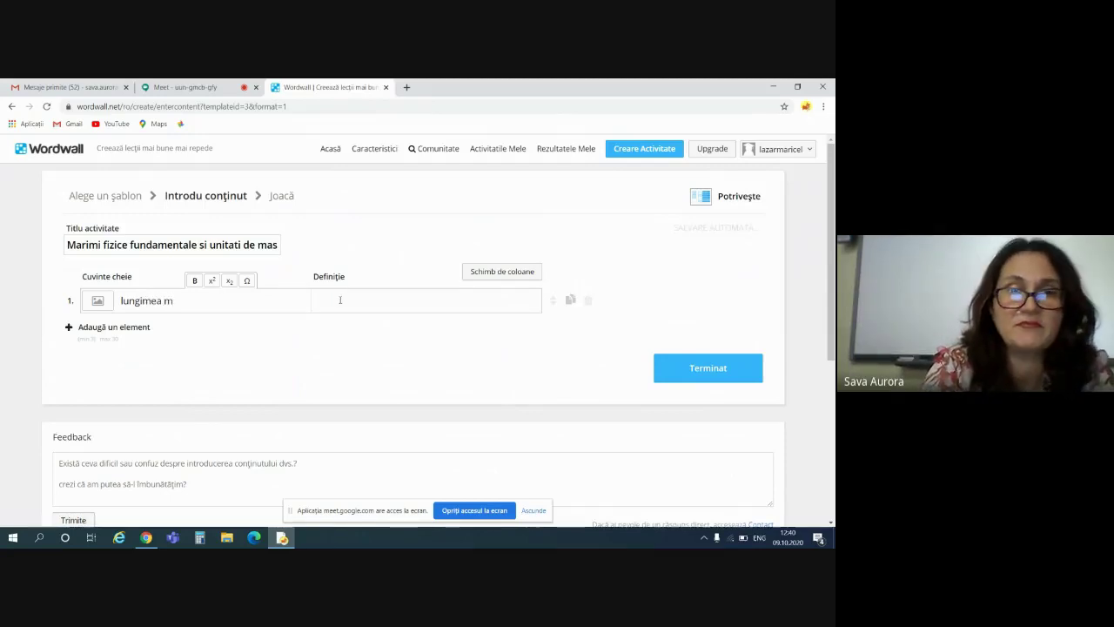
{"action": "left_click", "coordinate": [339, 299]}
{"action": "type", "text": "metrul m"}
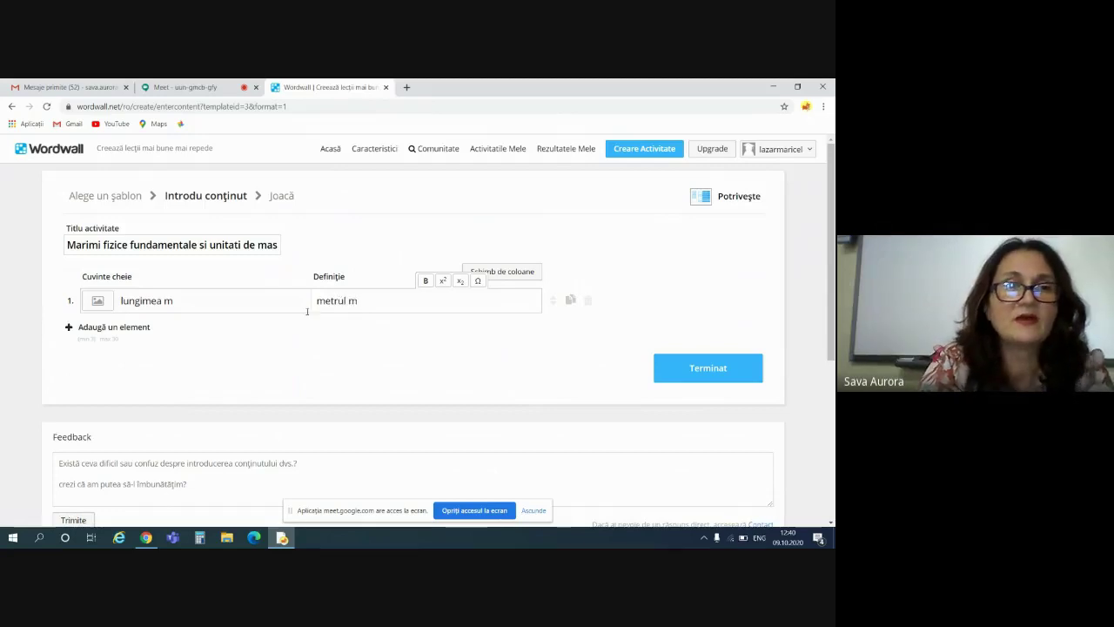
Step: Add the image of the right triangle ABC with a 15 cm side to the first keyword
{"action": "left_click", "coordinate": [98, 301]}
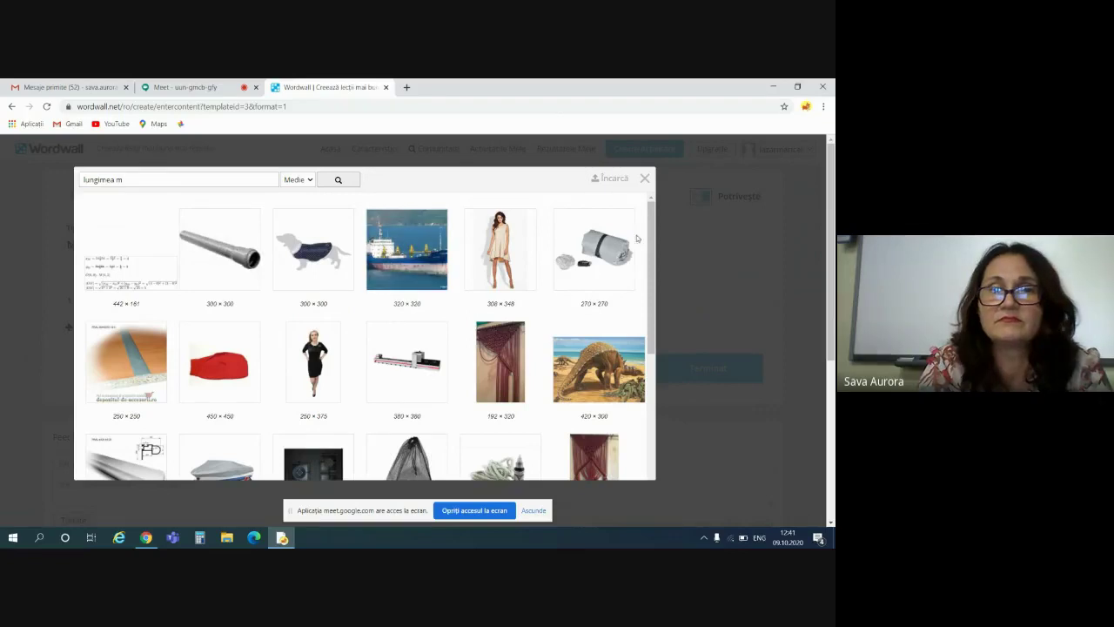
{"action": "scroll", "coordinate": [654, 236], "scroll_direction": "down", "scroll_amount": 2}
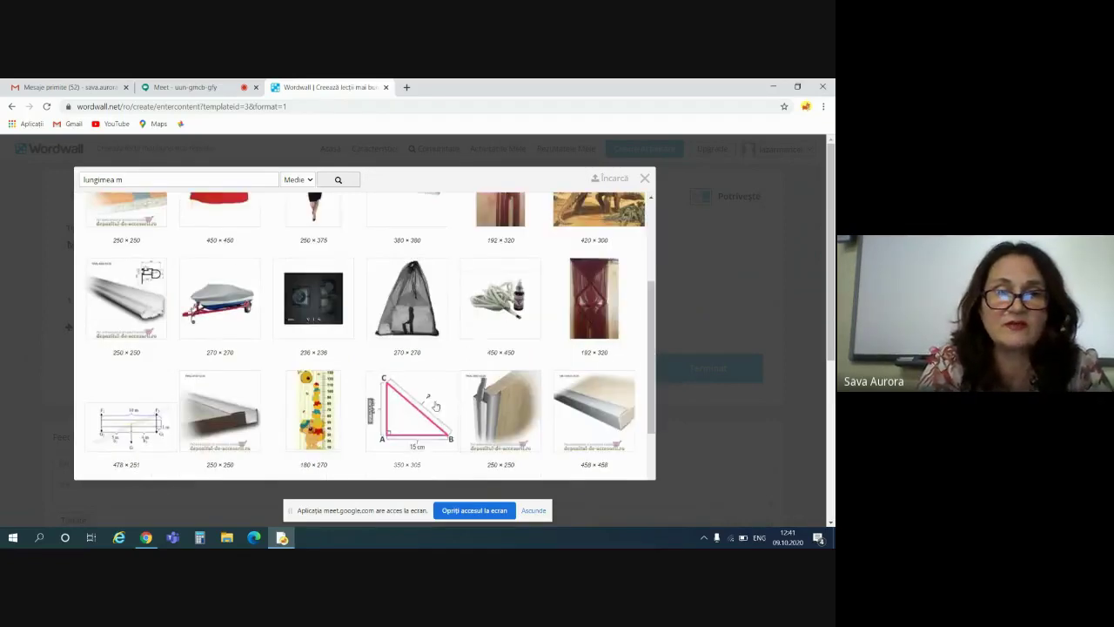
{"action": "left_click", "coordinate": [402, 419]}
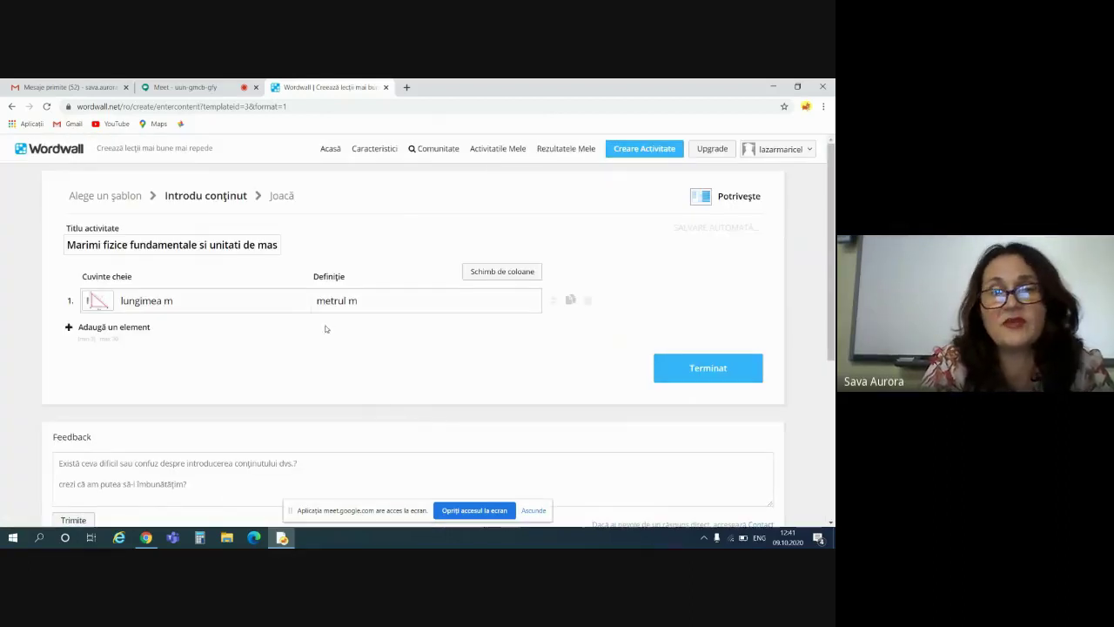
Step: Add a second element to the activity with the keyword "temperatura T"
{"action": "left_click", "coordinate": [105, 327]}
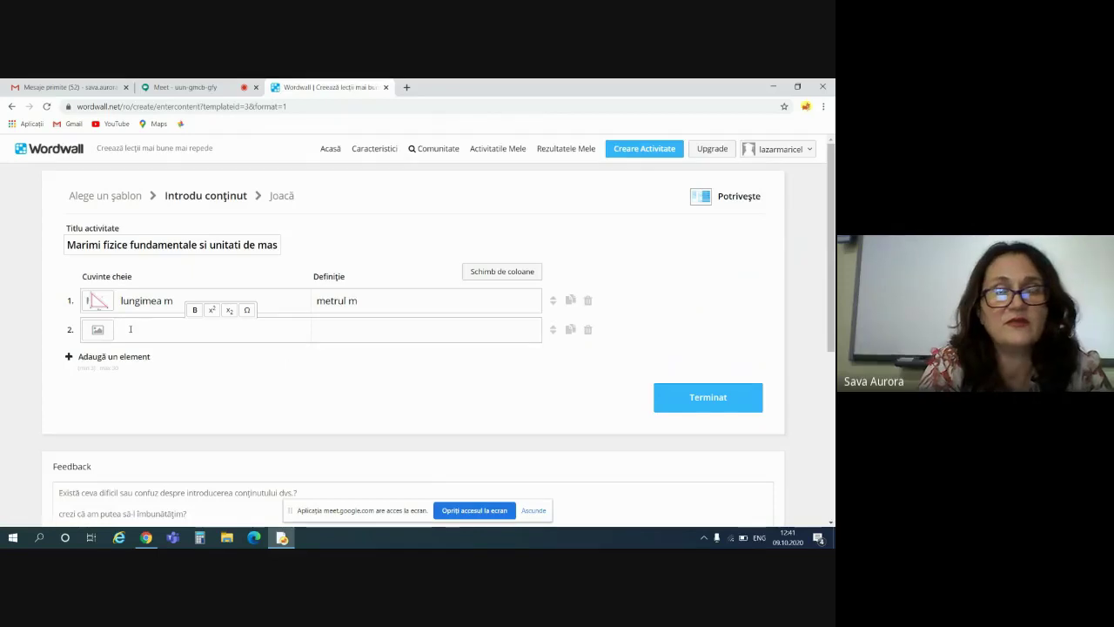
{"action": "left_click", "coordinate": [131, 329]}
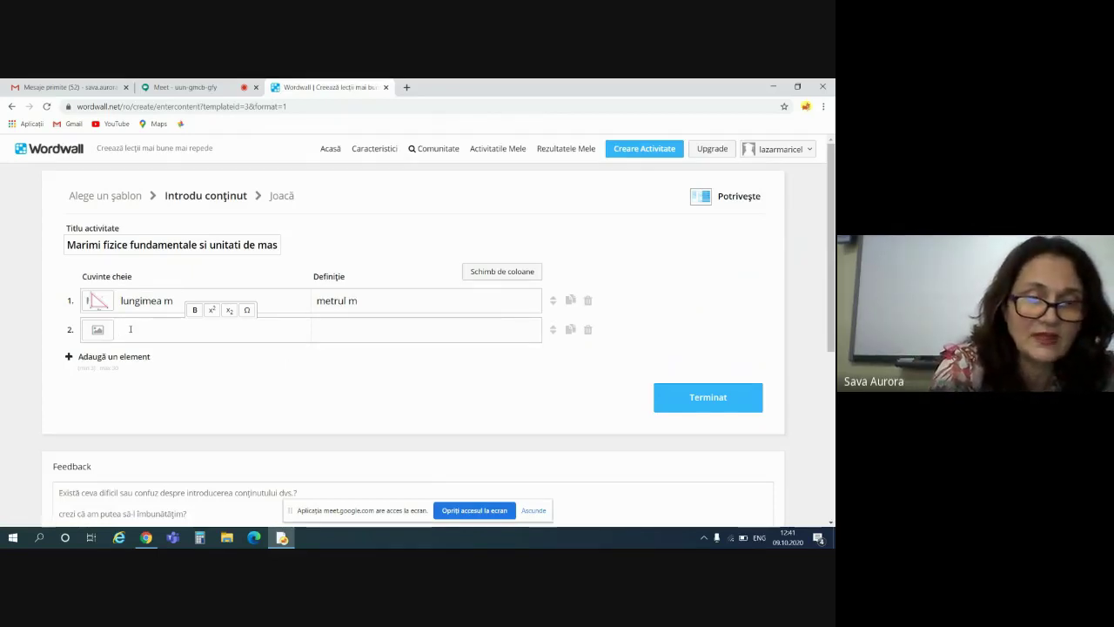
{"action": "type", "text": "teme"}
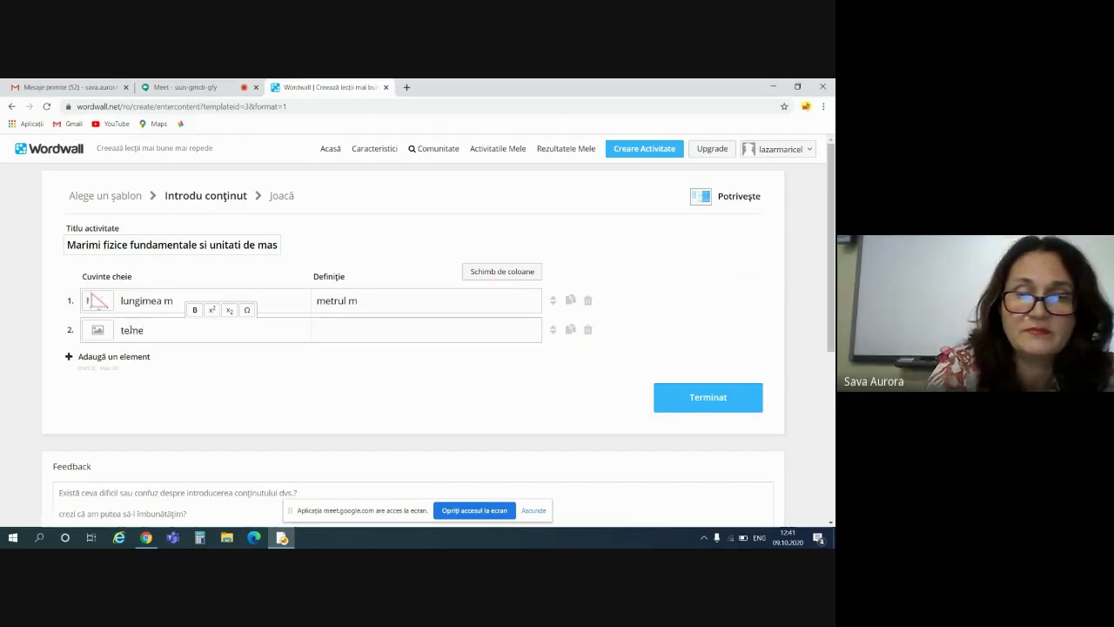
{"action": "key", "text": "BackSpace"}
{"action": "type", "text": "perat"}
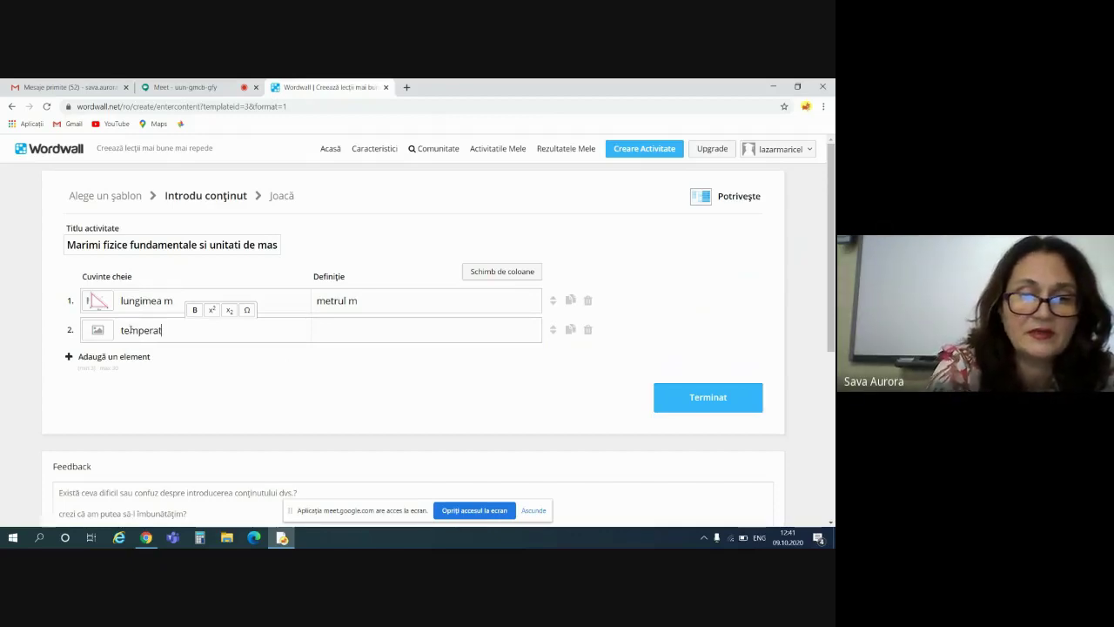
{"action": "type", "text": "ura T"}
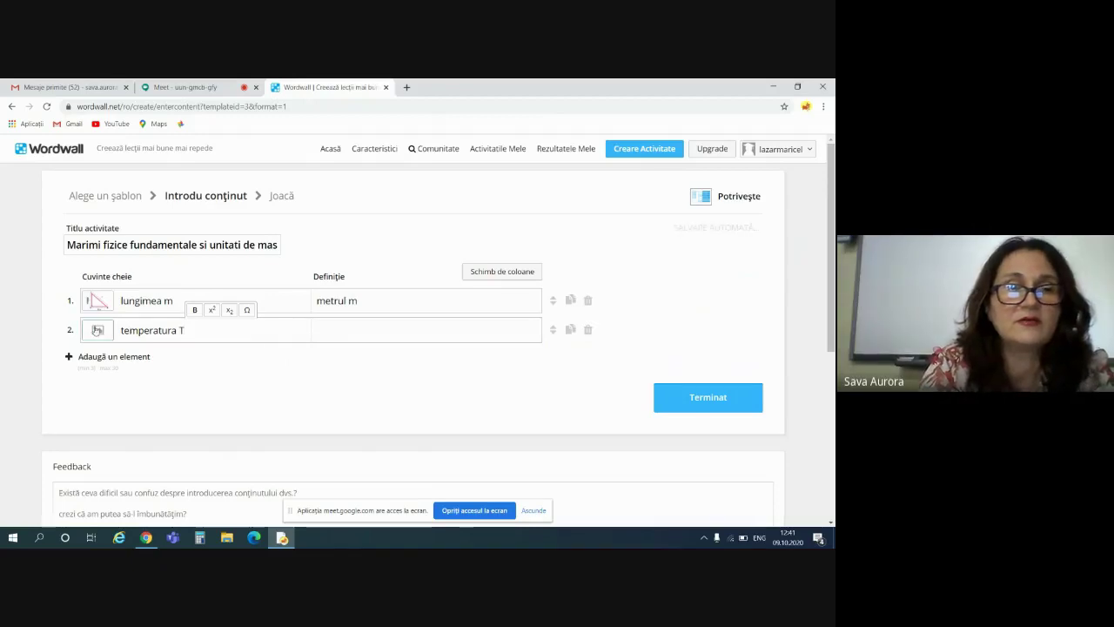
{"action": "left_click", "coordinate": [98, 329]}
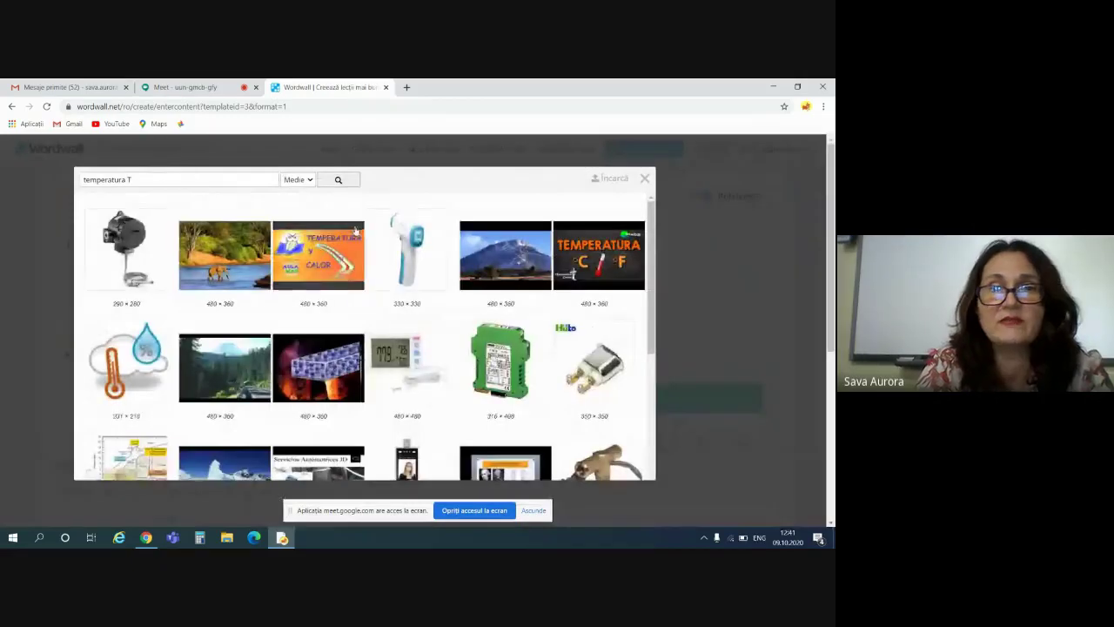
{"action": "left_click", "coordinate": [613, 178]}
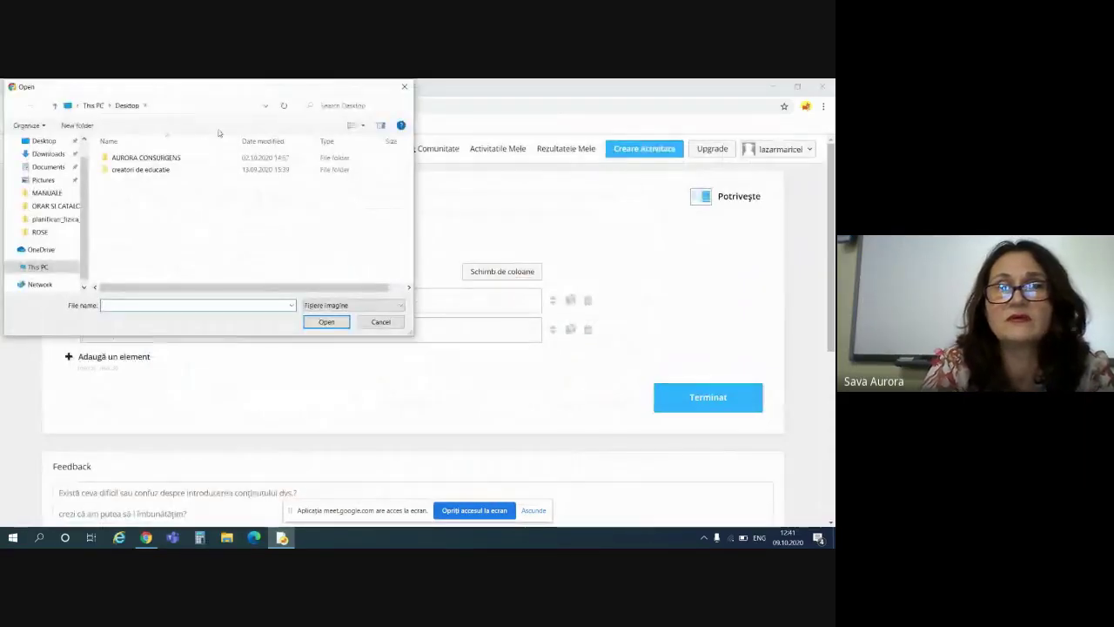
{"action": "left_click", "coordinate": [403, 88]}
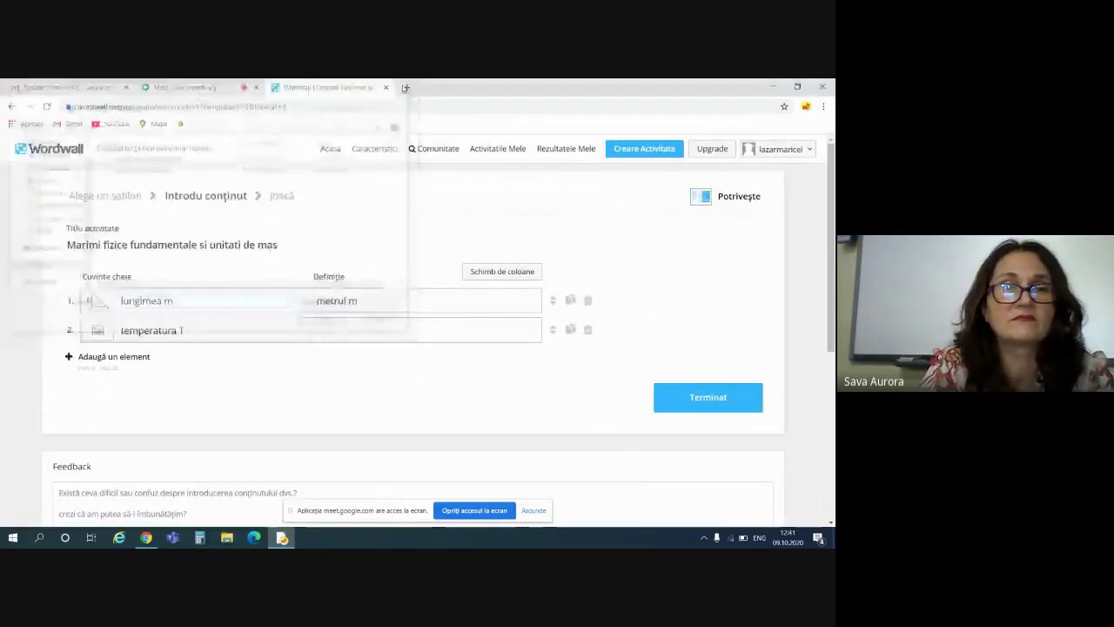
Step: Give the temperature keyword the image of a thermometer with a cloud and water drop, and enter "kelvinul K" as its definition
{"action": "left_click", "coordinate": [97, 330]}
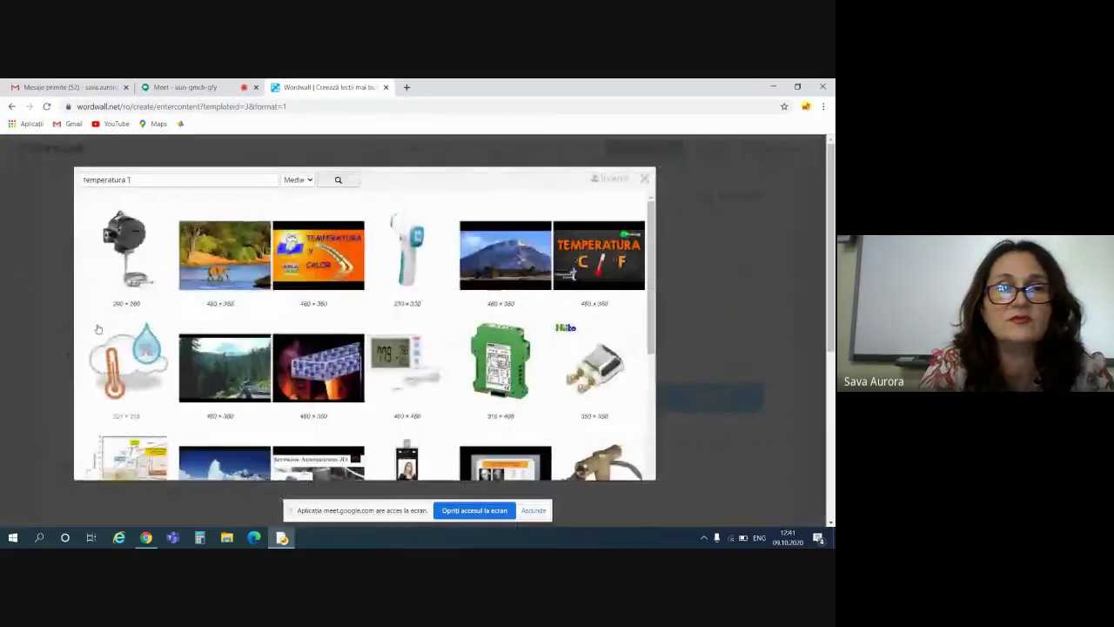
{"action": "left_click", "coordinate": [136, 357]}
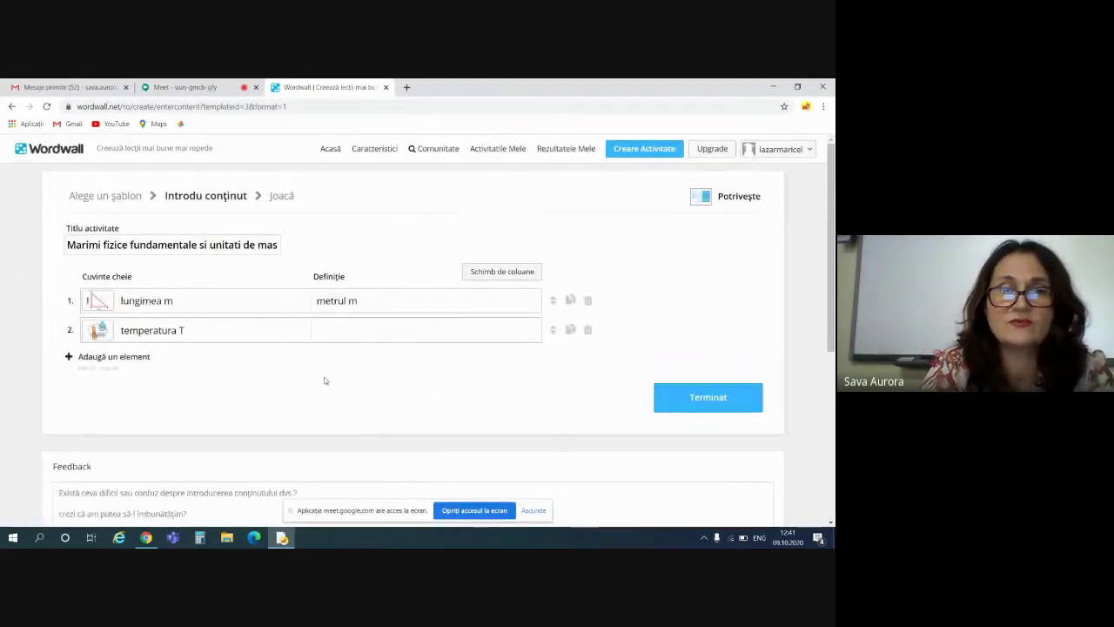
{"action": "left_click", "coordinate": [335, 324]}
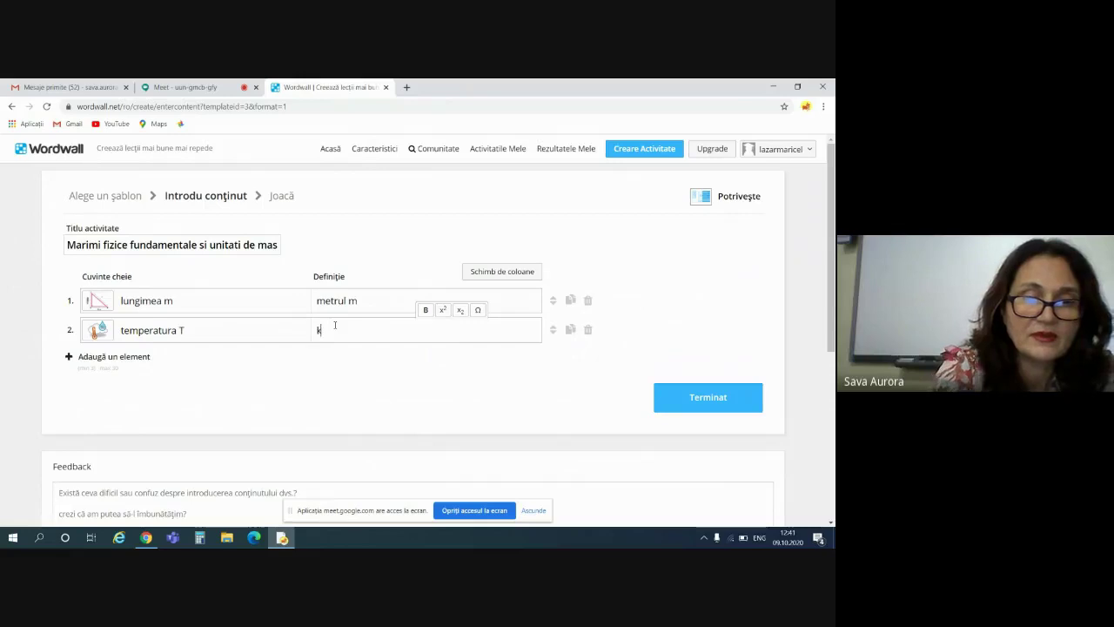
{"action": "type", "text": "e"}
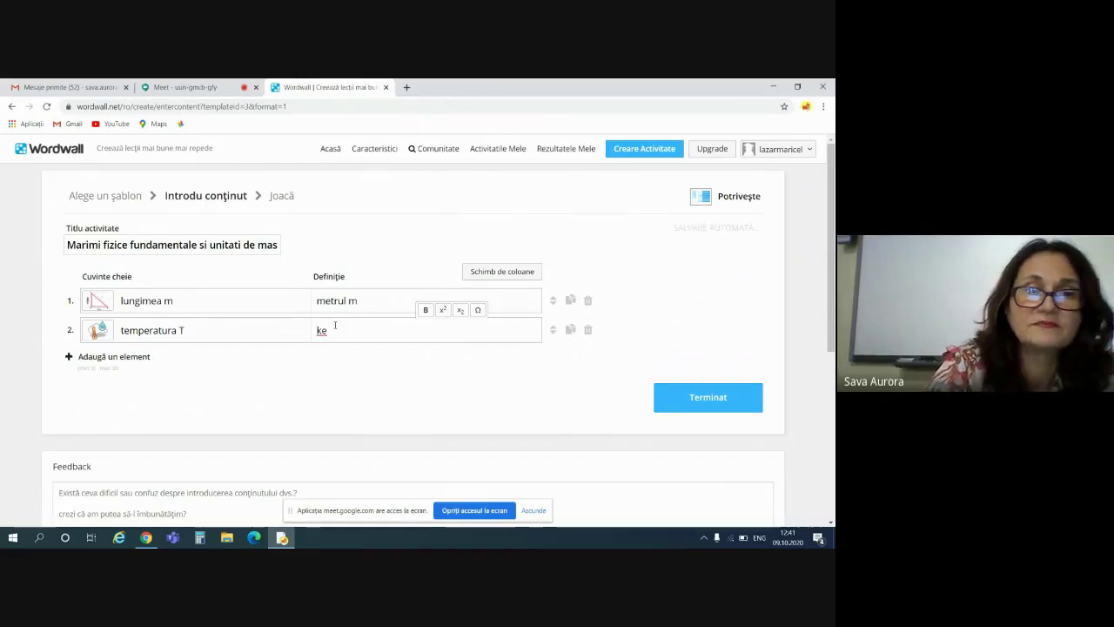
{"action": "type", "text": "l"}
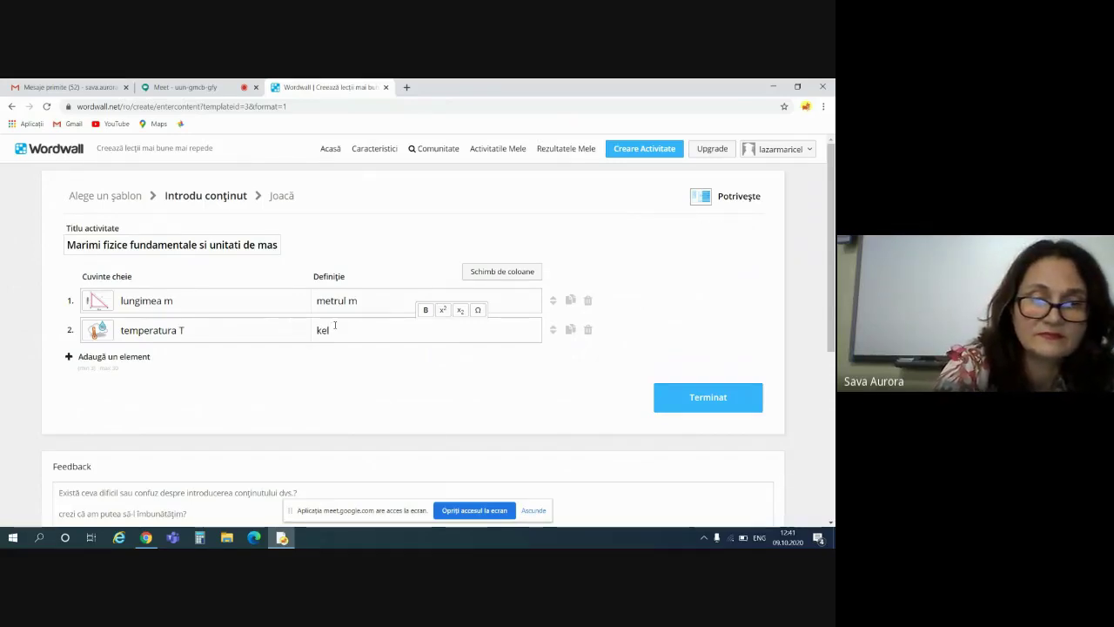
{"action": "type", "text": "vinul K"}
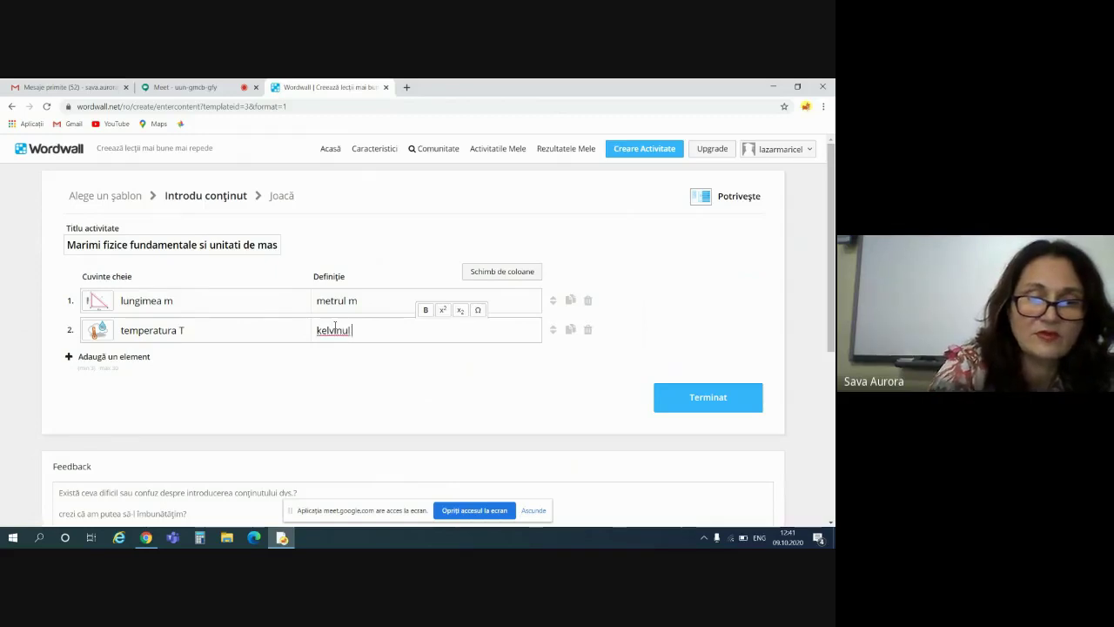
Step: Add a third pair with the keyword "timpul t" and the definition "secunda s"
{"action": "left_click", "coordinate": [129, 356]}
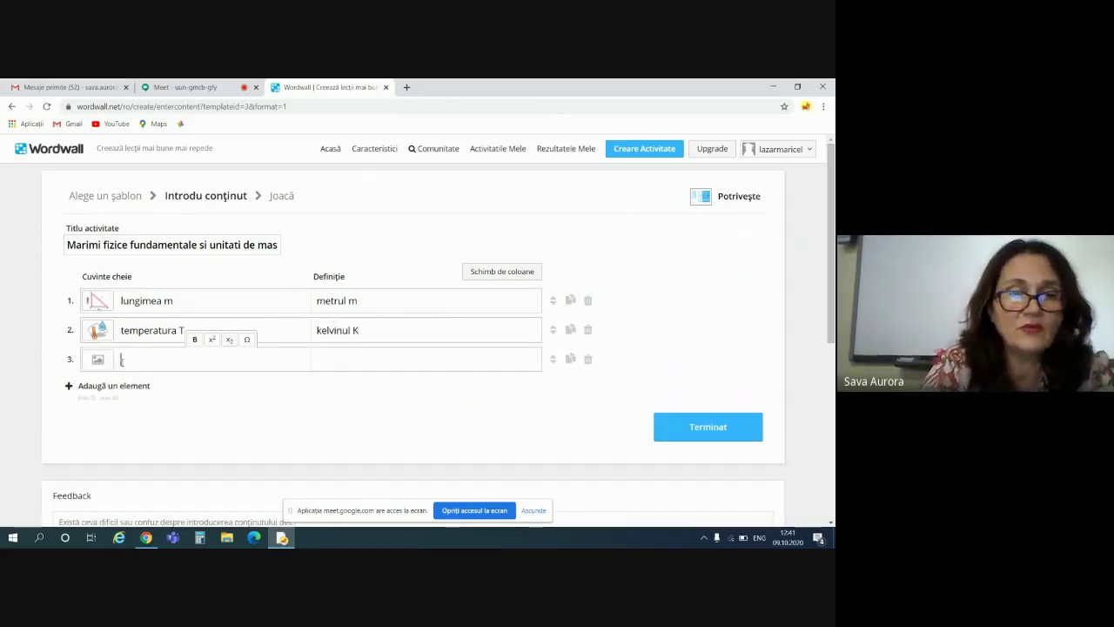
{"action": "type", "text": "timpu"}
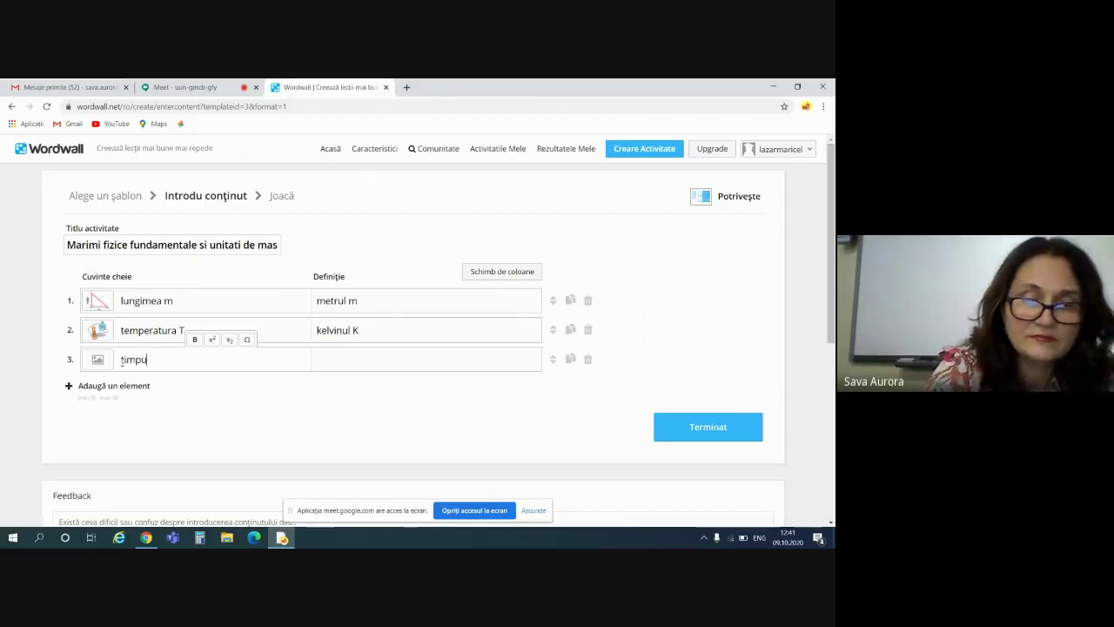
{"action": "type", "text": "l t"}
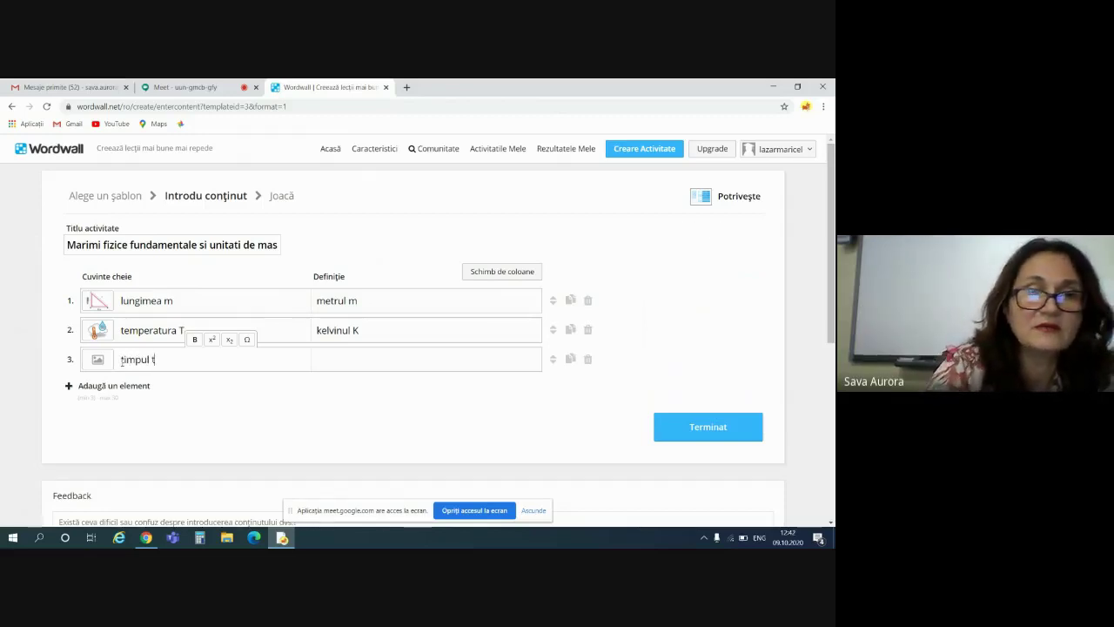
{"action": "left_click", "coordinate": [337, 357]}
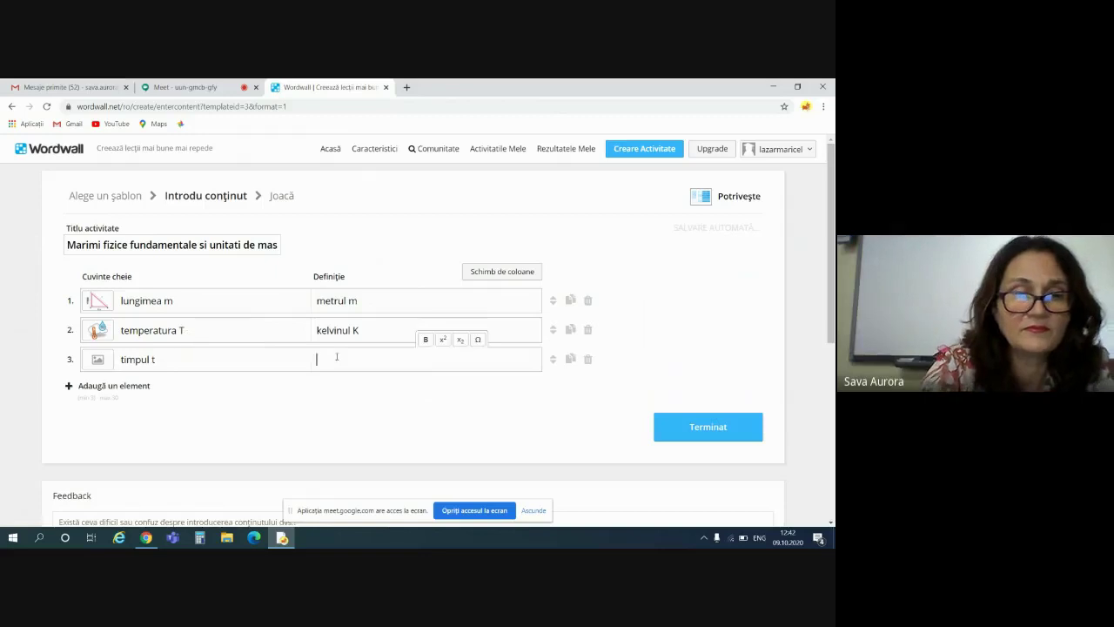
{"action": "type", "text": "sec"}
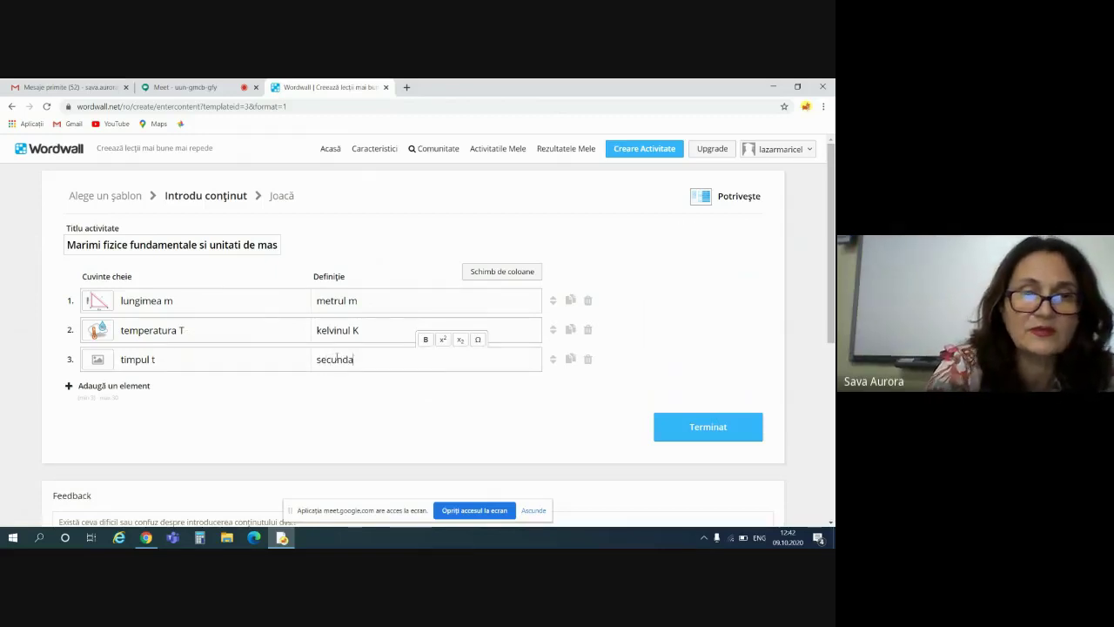
{"action": "type", "text": "unda "}
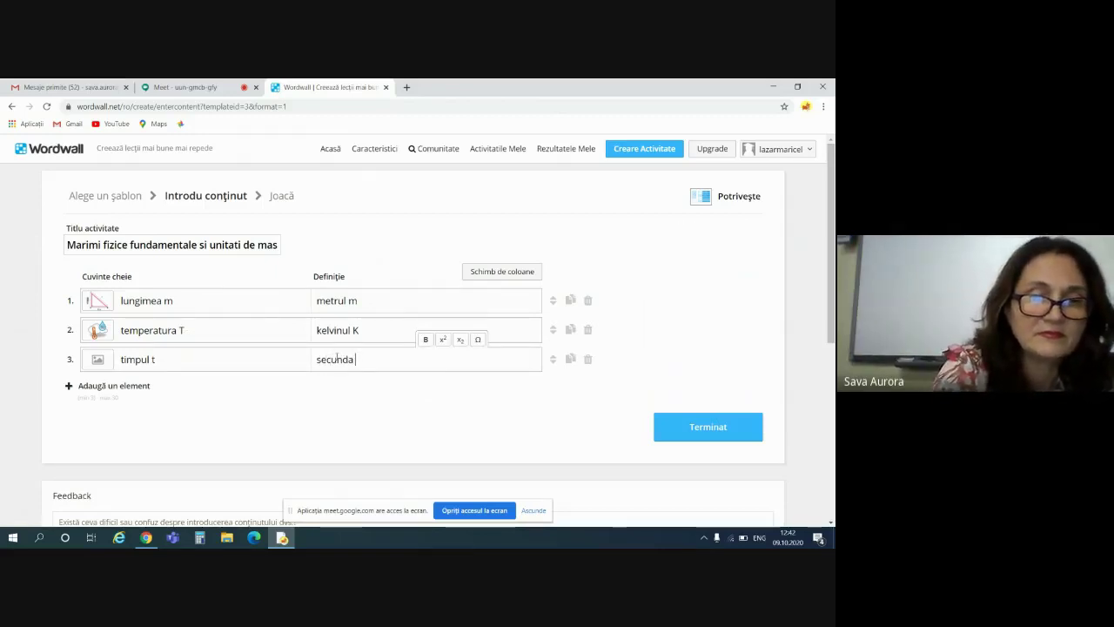
{"action": "type", "text": "s"}
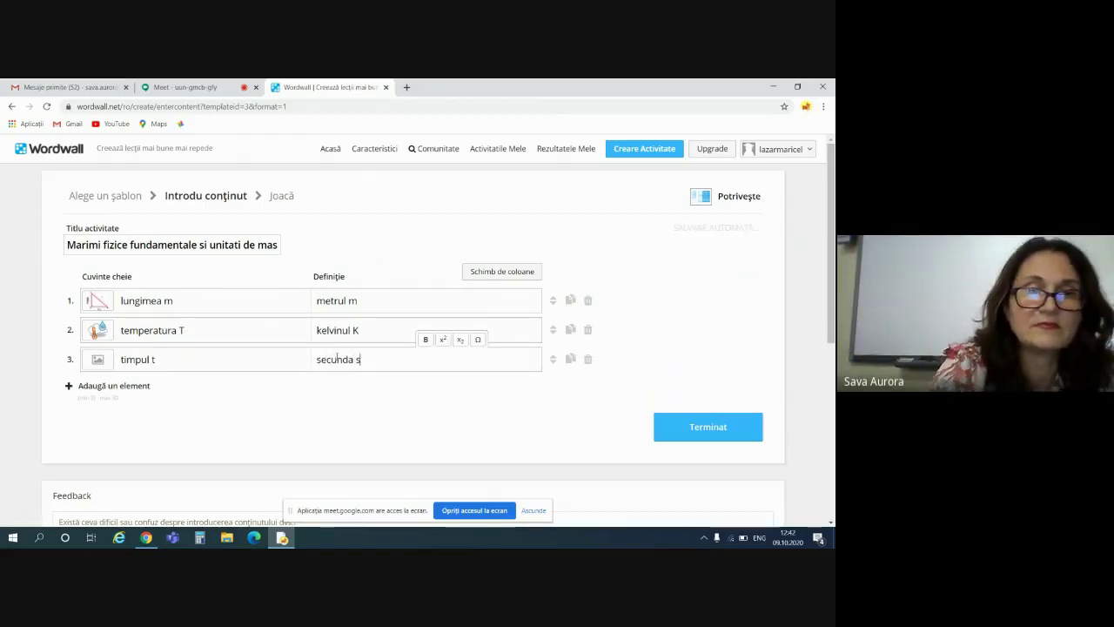
Step: Add a fourth pair with the keyword "masa m" and the definition "kilogramul Kg"
{"action": "left_click", "coordinate": [131, 385]}
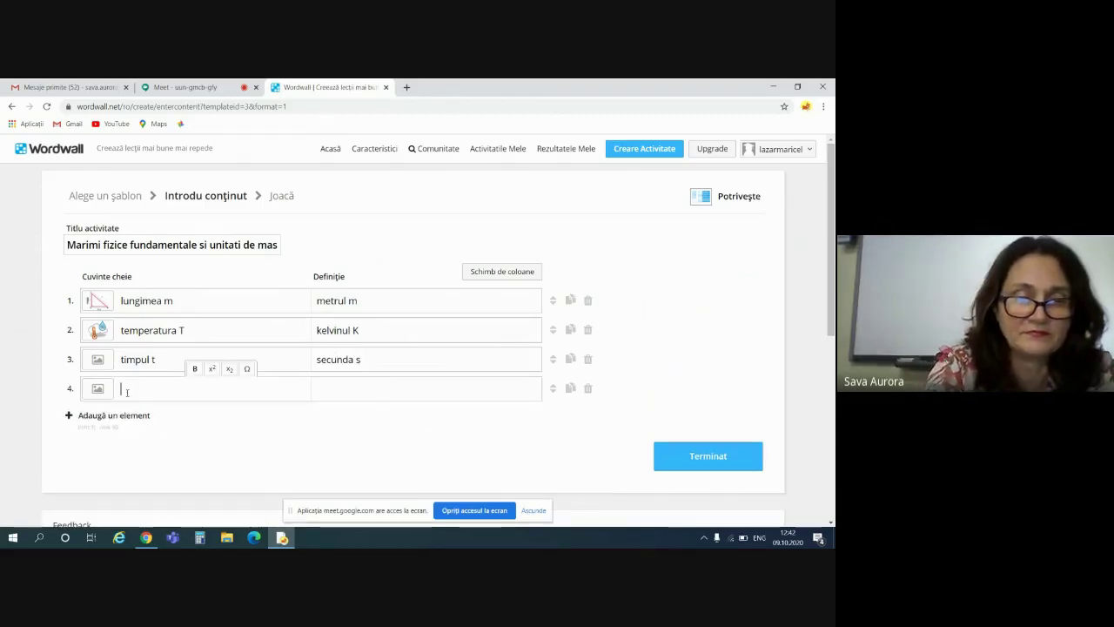
{"action": "type", "text": "masa m"}
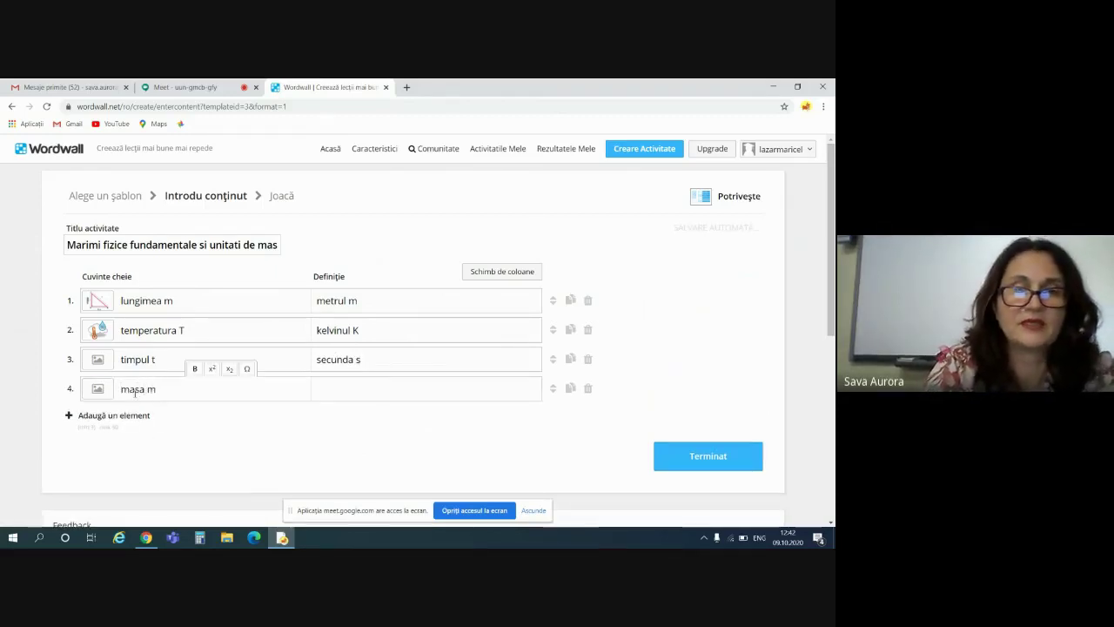
{"action": "left_click", "coordinate": [330, 389]}
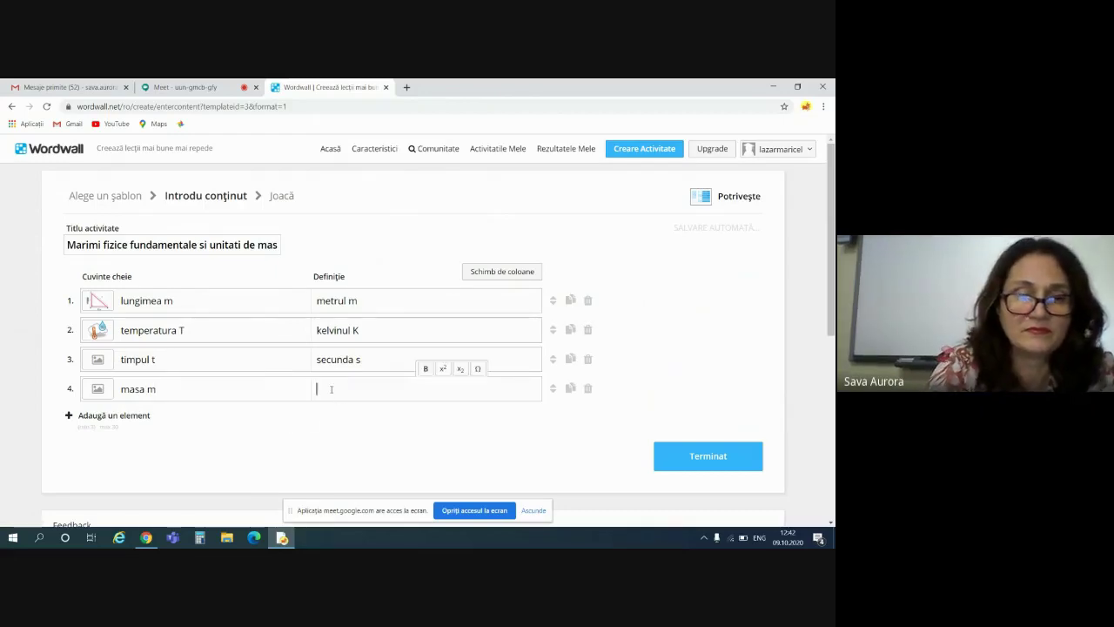
{"action": "type", "text": "kil"}
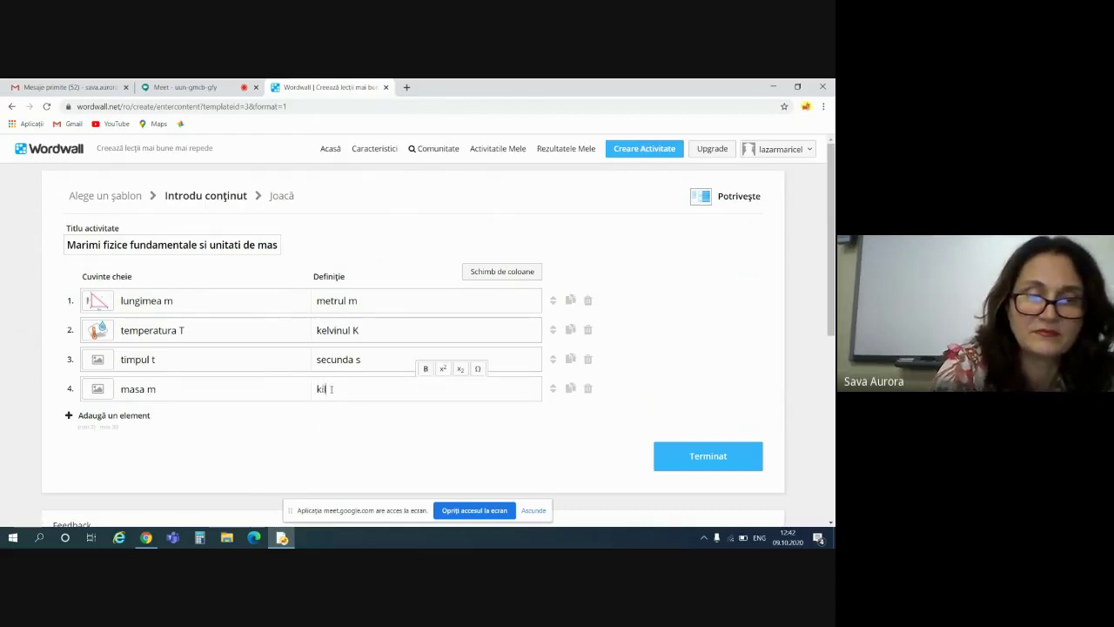
{"action": "type", "text": "ogramul"}
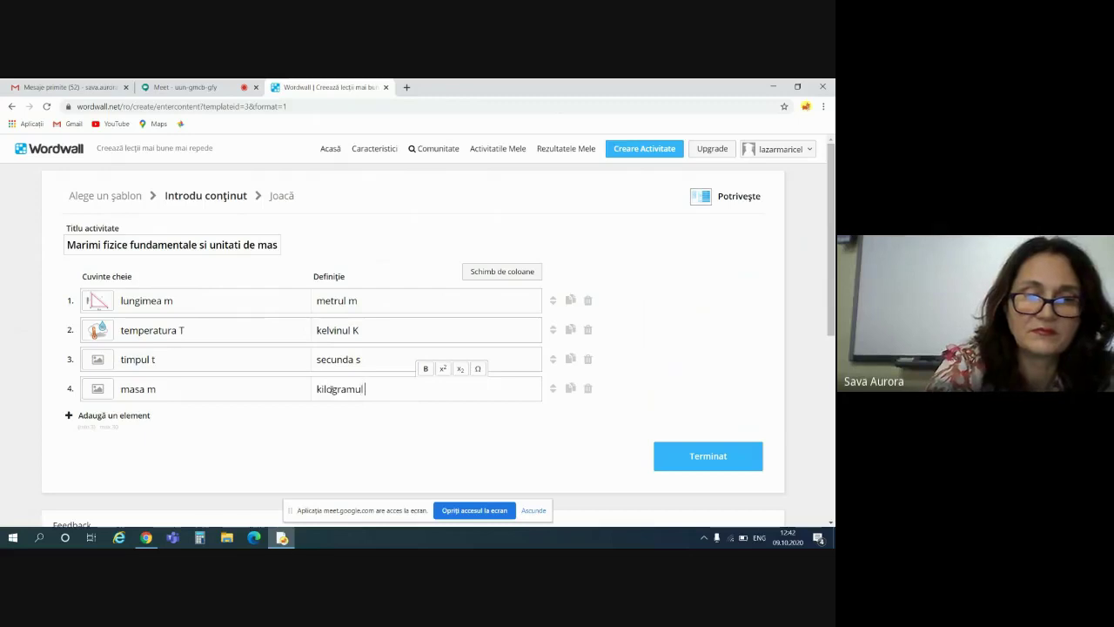
{"action": "type", "text": " Kg"}
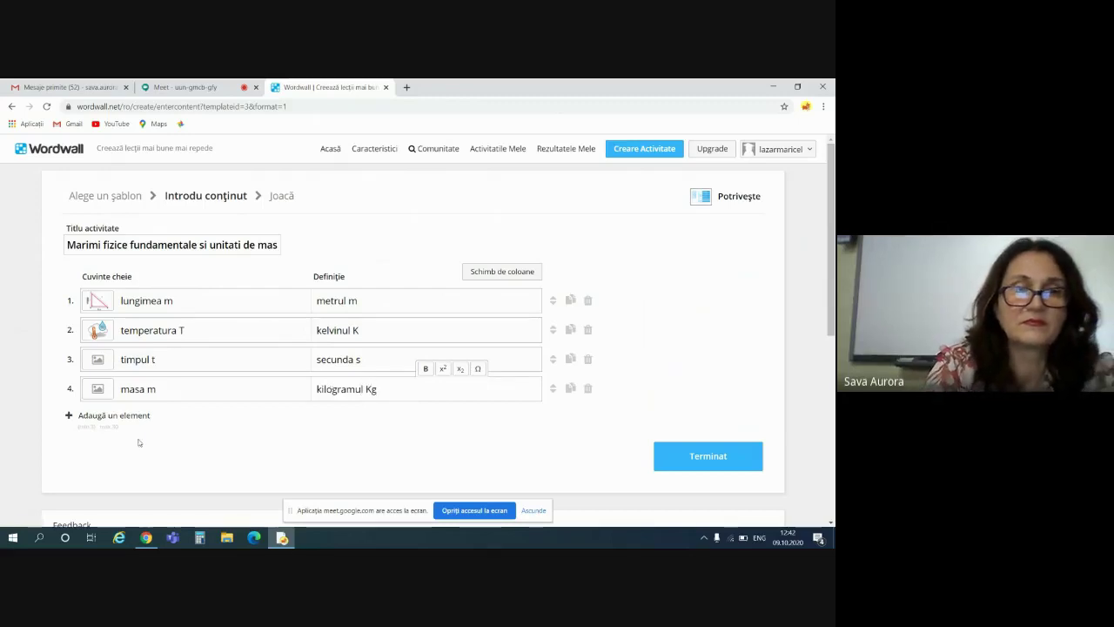
Step: Add a fifth pair with the keyword "intensitatea curentului electric I" and the definition "amperul A"
{"action": "left_click", "coordinate": [135, 416]}
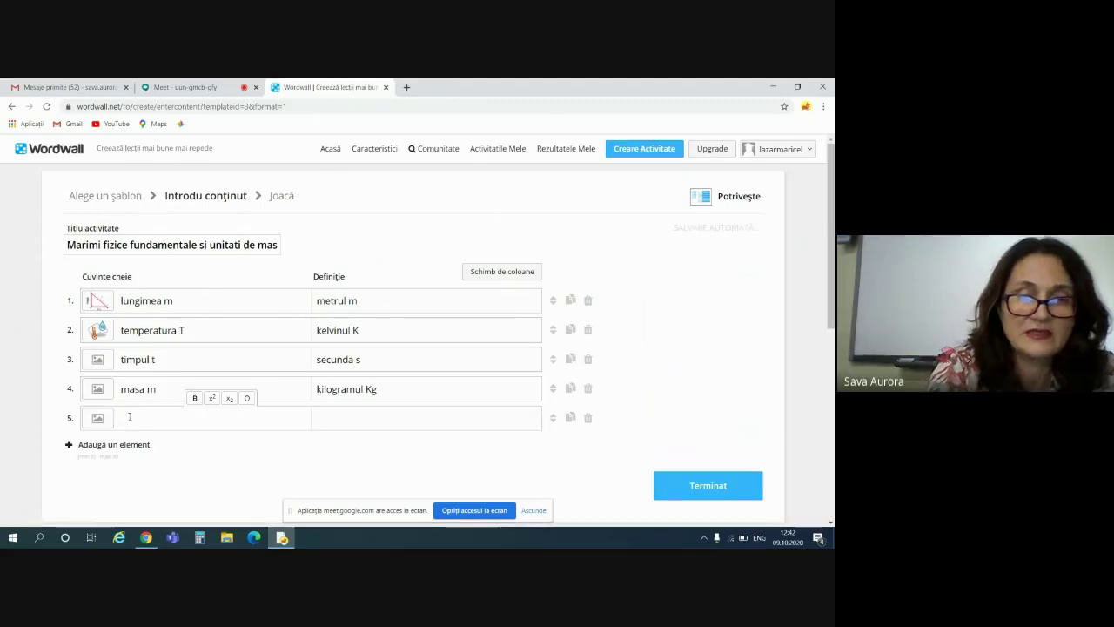
{"action": "type", "text": "in"}
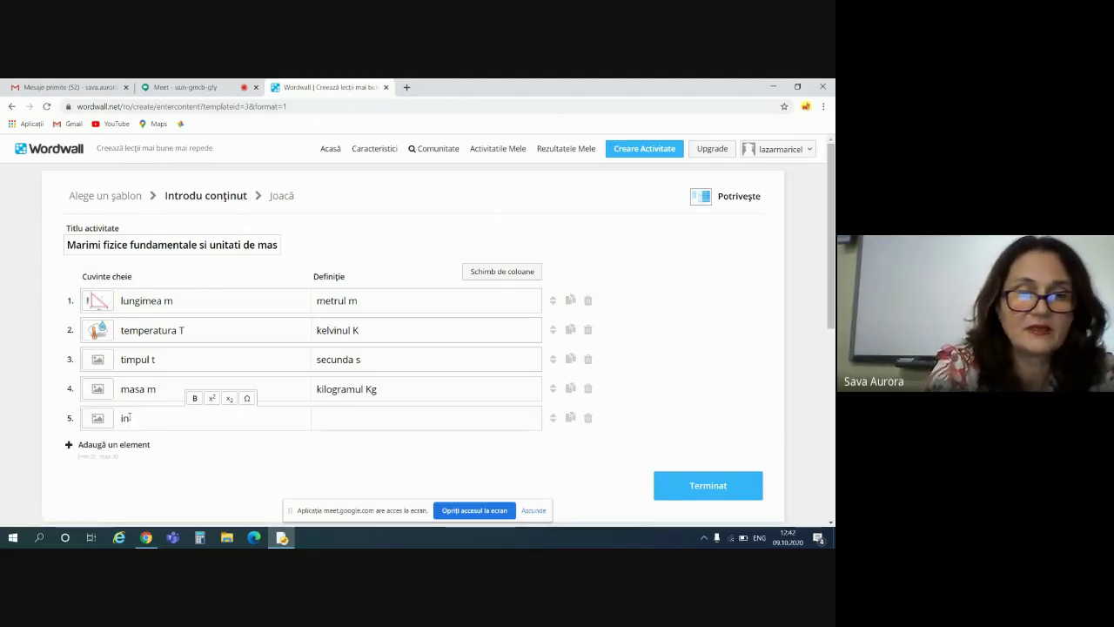
{"action": "type", "text": "tensitat"}
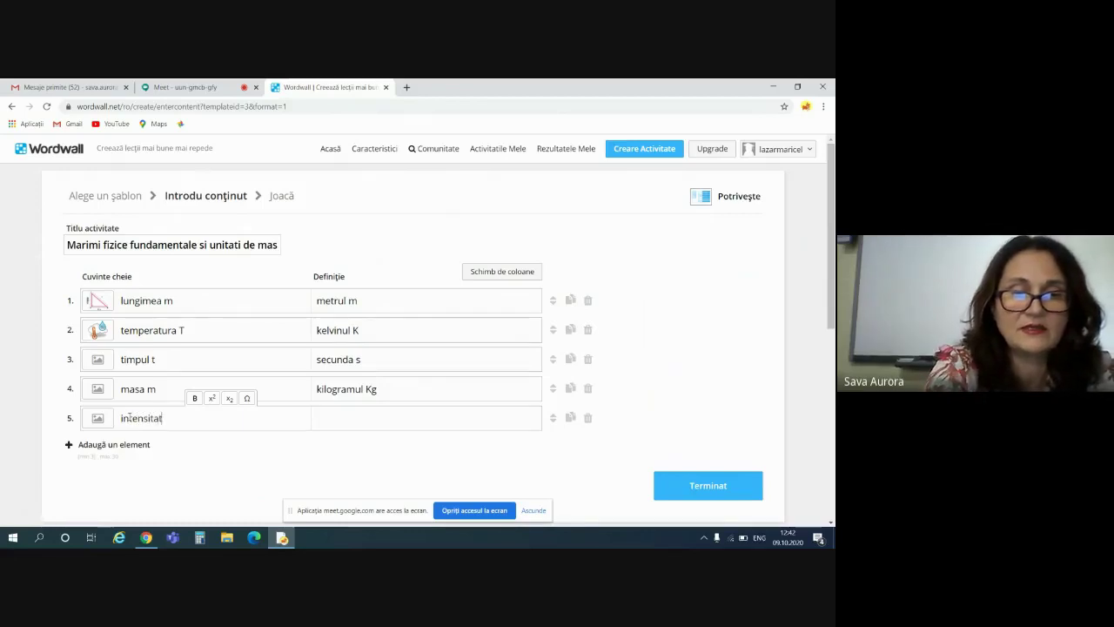
{"action": "type", "text": "ea curen"}
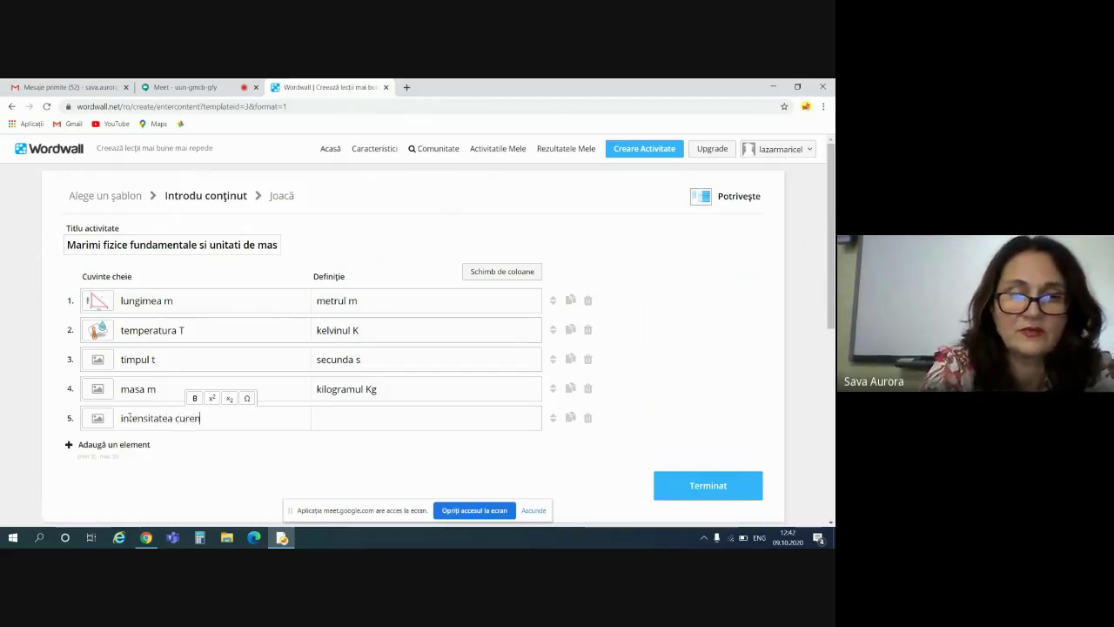
{"action": "type", "text": "tului electric I"}
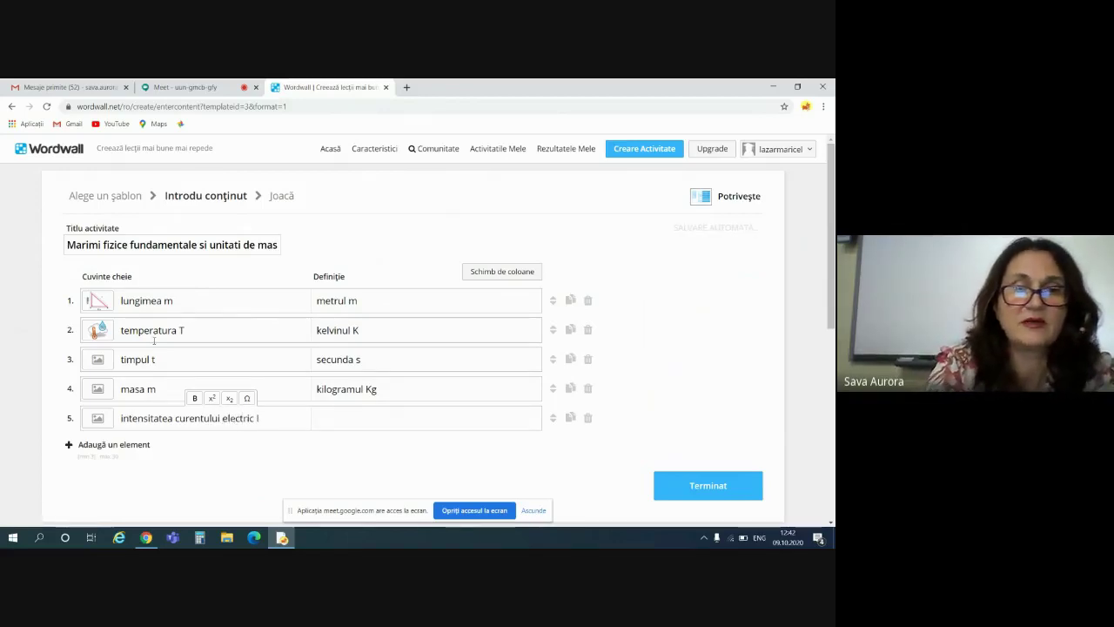
{"action": "left_click", "coordinate": [335, 420]}
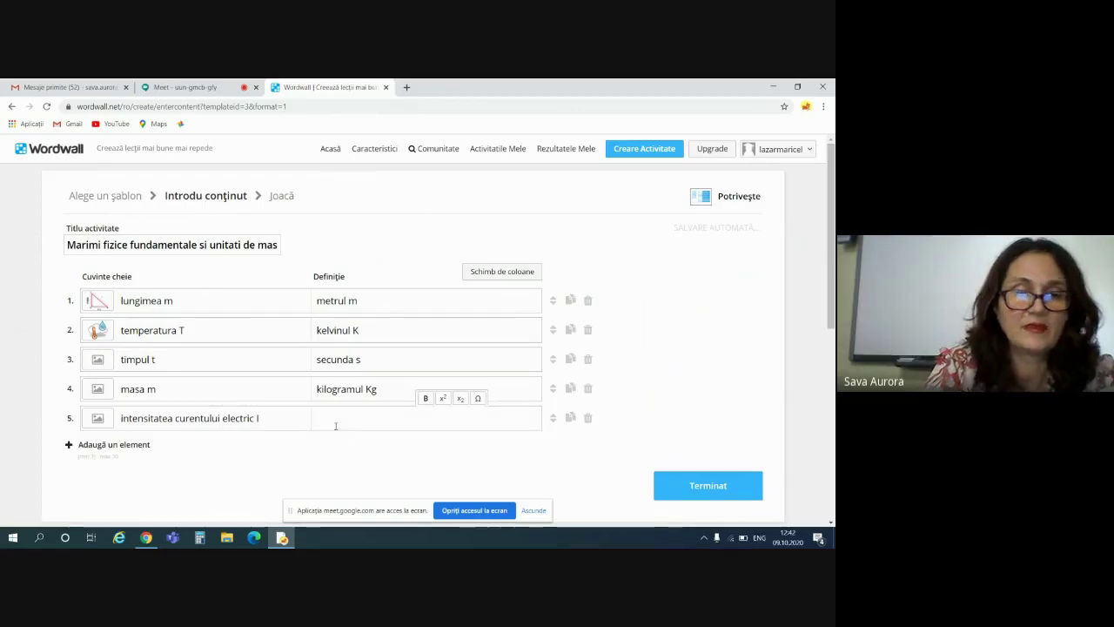
{"action": "type", "text": "amper"}
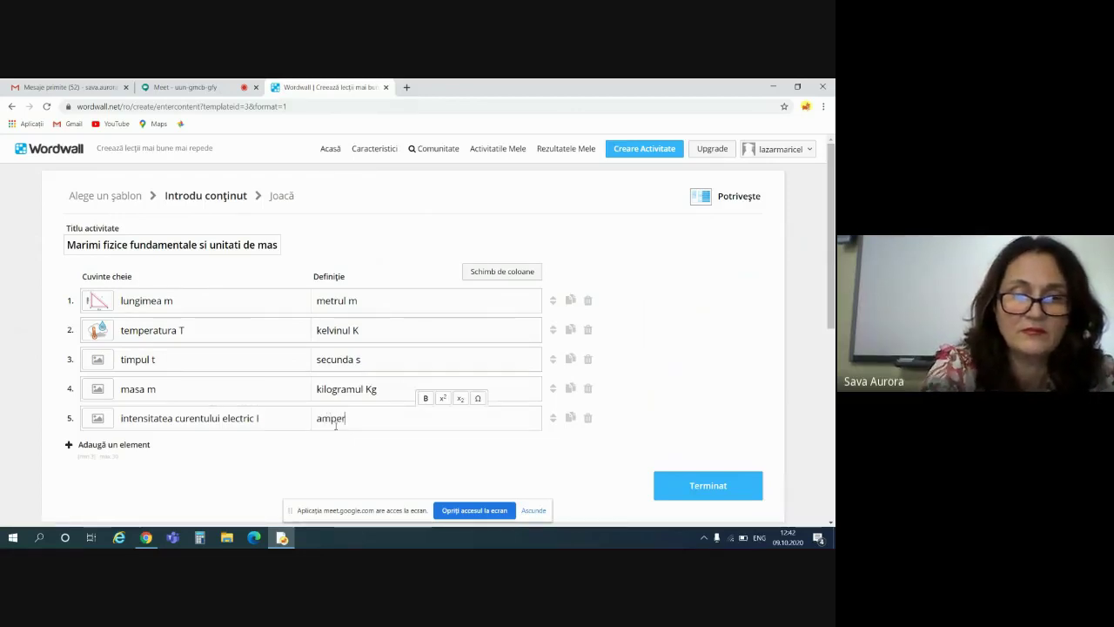
{"action": "type", "text": "ul A"}
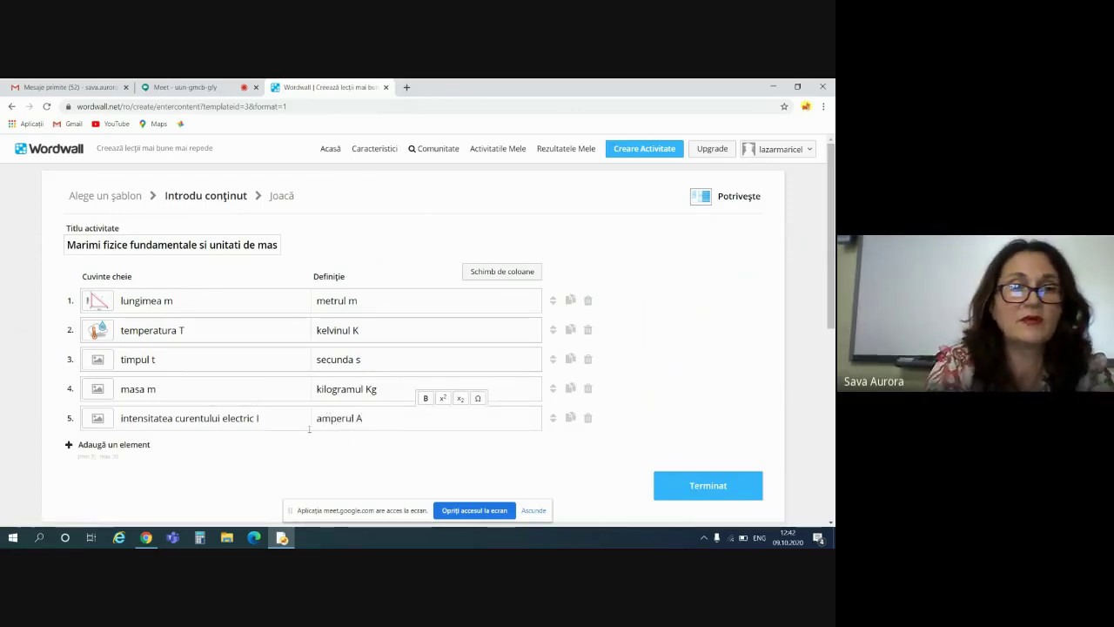
Step: Add a sixth pair with the keyword "intensitatea luminoasa i" and the definition "candela Cd"
{"action": "left_click", "coordinate": [139, 445]}
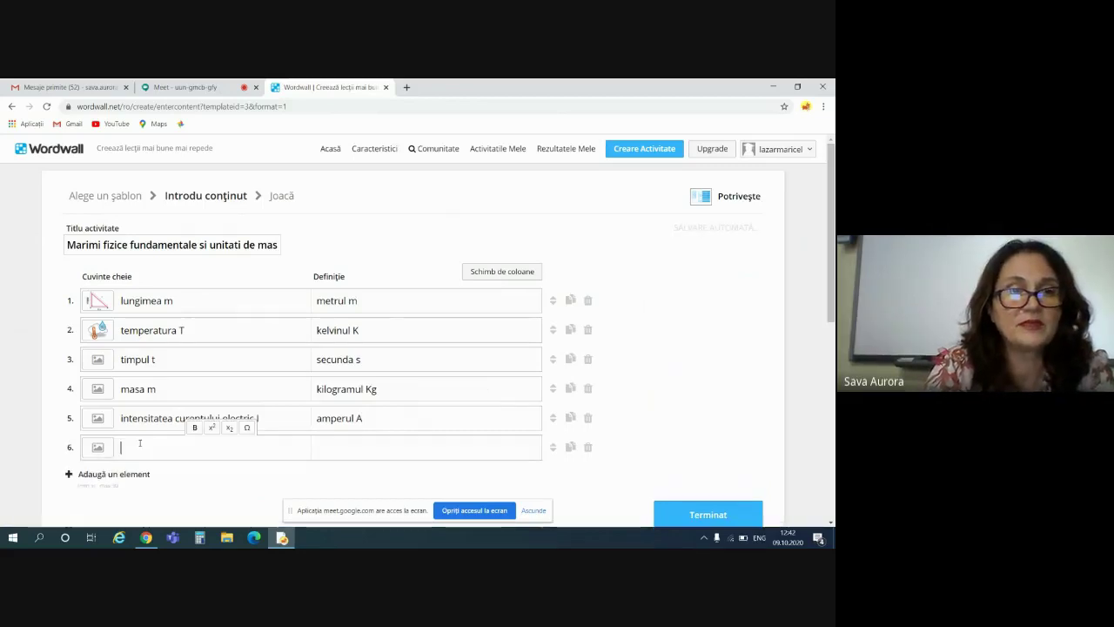
{"action": "type", "text": "int"}
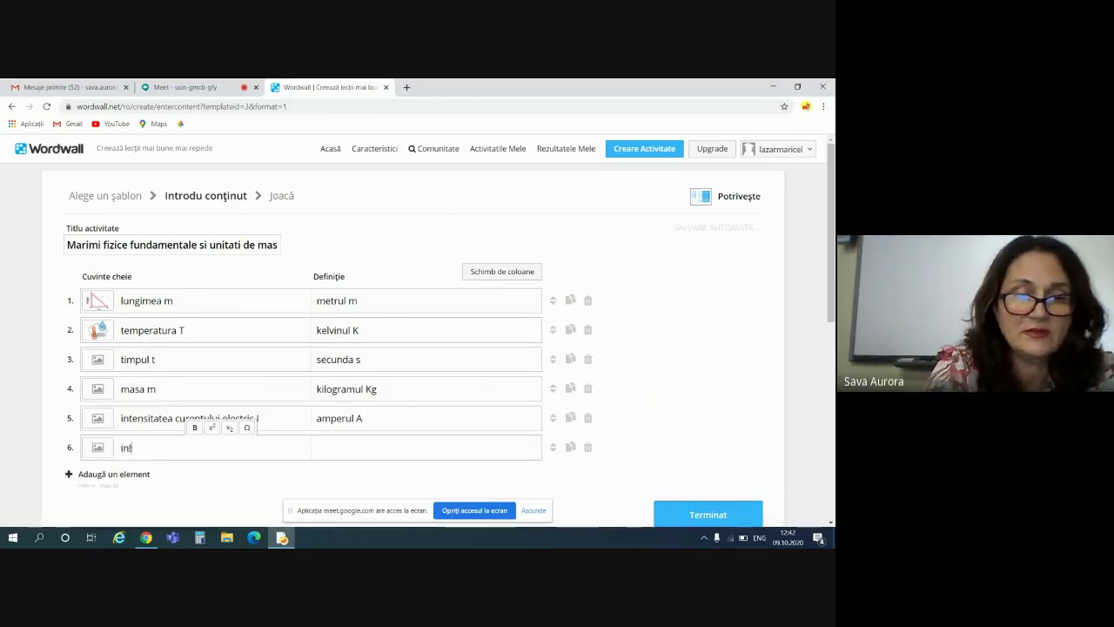
{"action": "type", "text": "ensitat"}
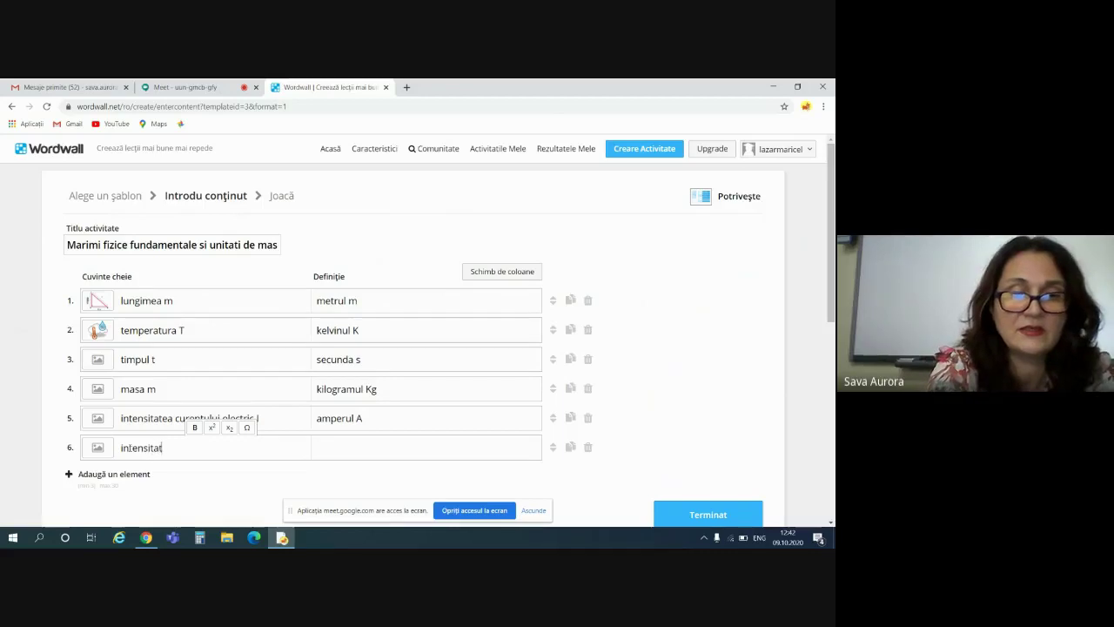
{"action": "type", "text": "ea luminoasa i"}
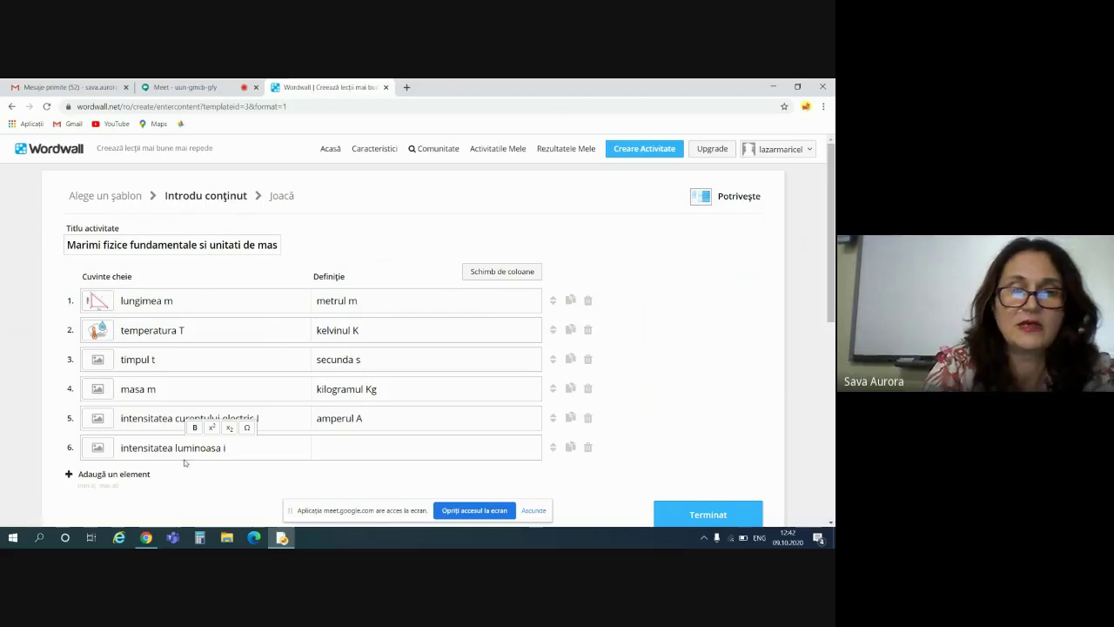
{"action": "left_click", "coordinate": [329, 450]}
{"action": "type", "text": "c"}
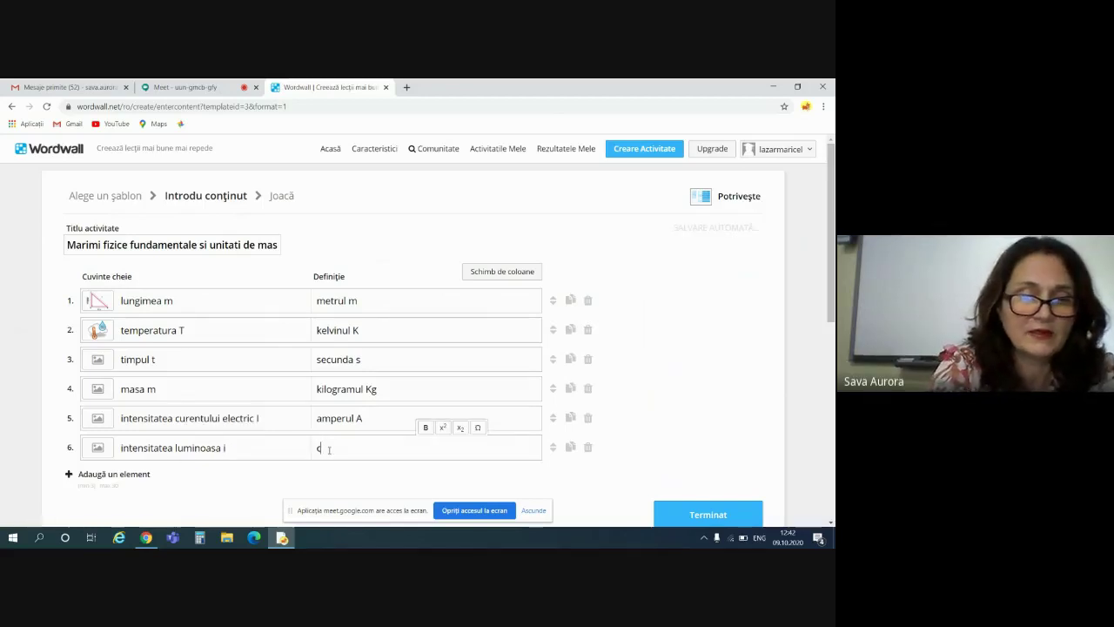
{"action": "type", "text": "andela "}
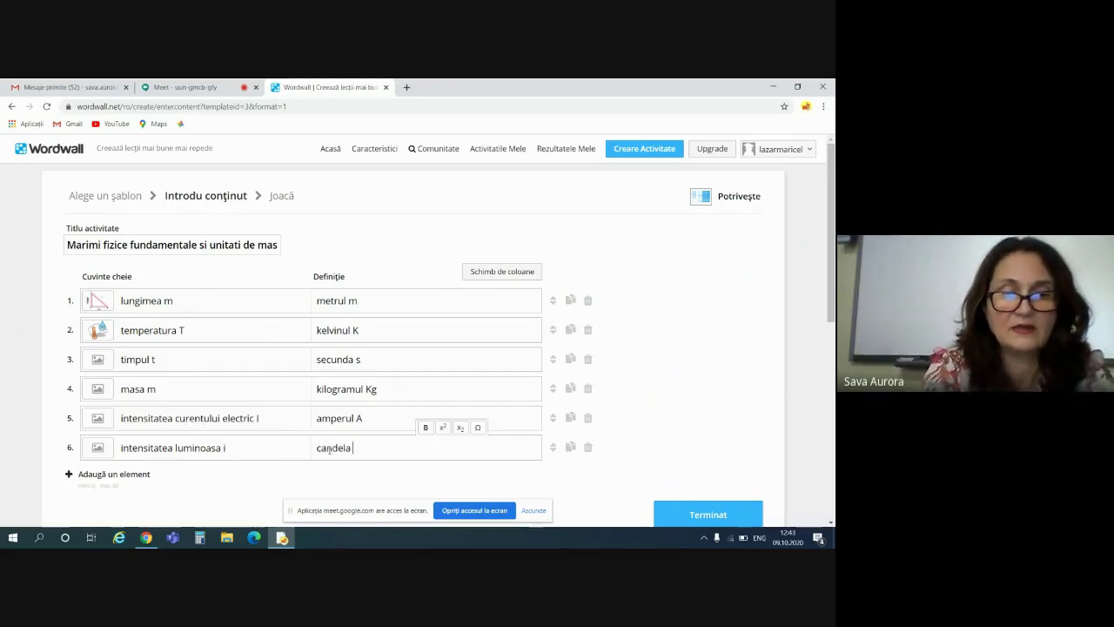
{"action": "type", "text": "Cd"}
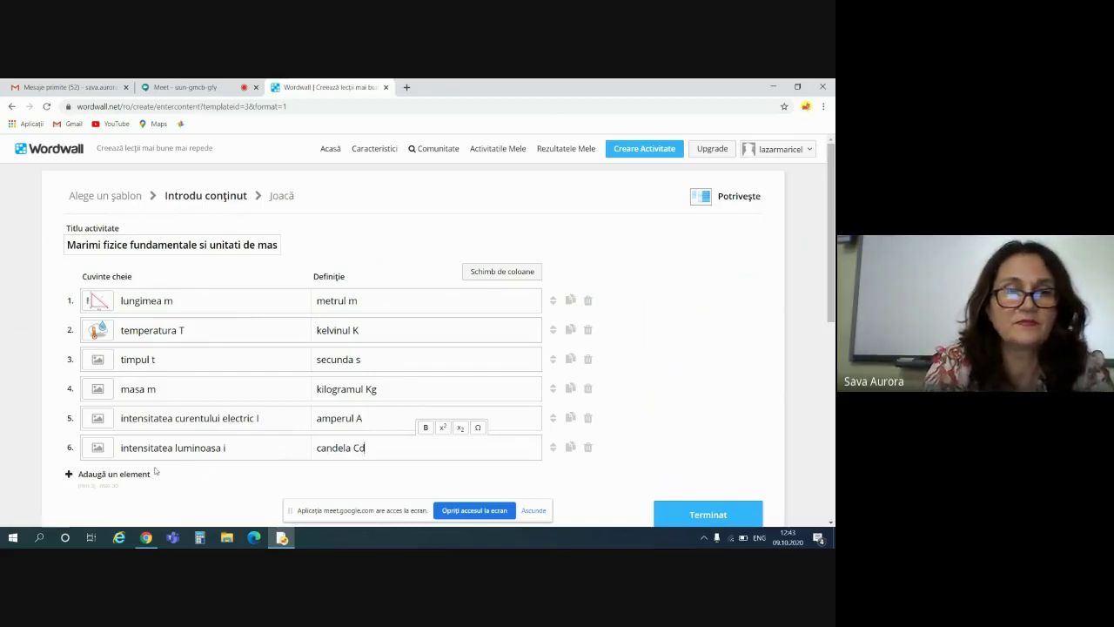
Step: Add a seventh pair with the keyword "cantitatea de substanta v" and the definition "mol"
{"action": "left_click", "coordinate": [132, 473]}
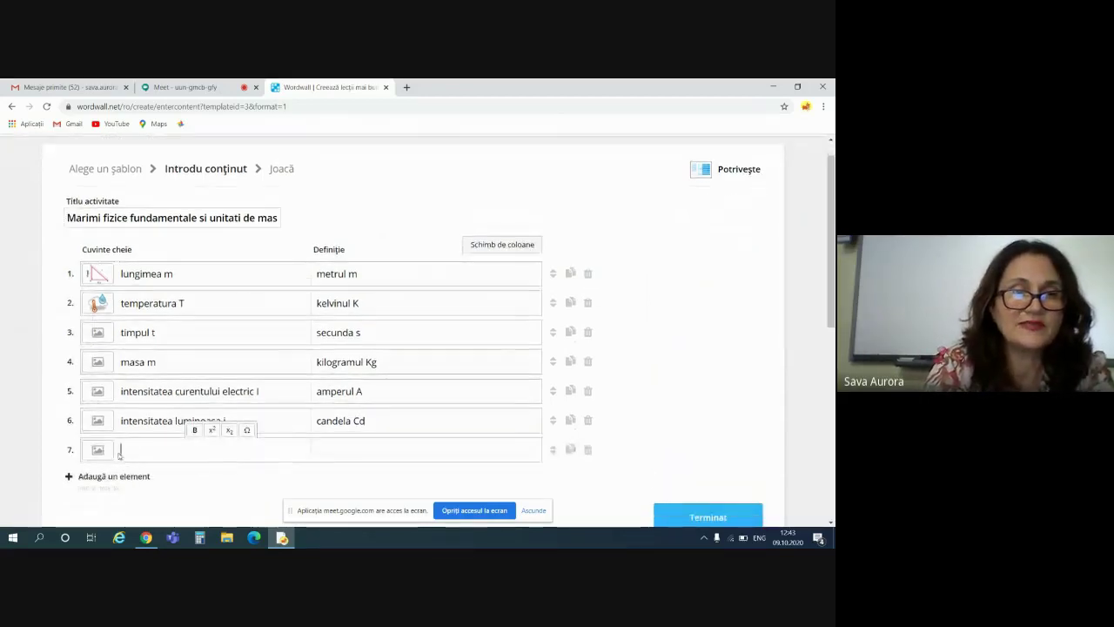
{"action": "type", "text": "can"}
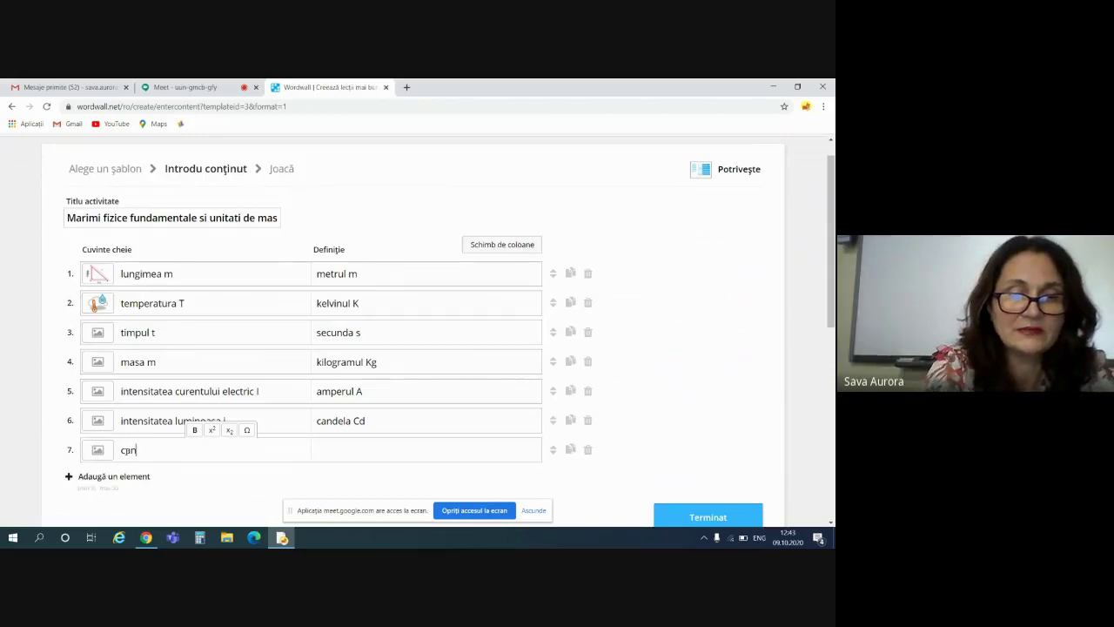
{"action": "type", "text": "titatea de"}
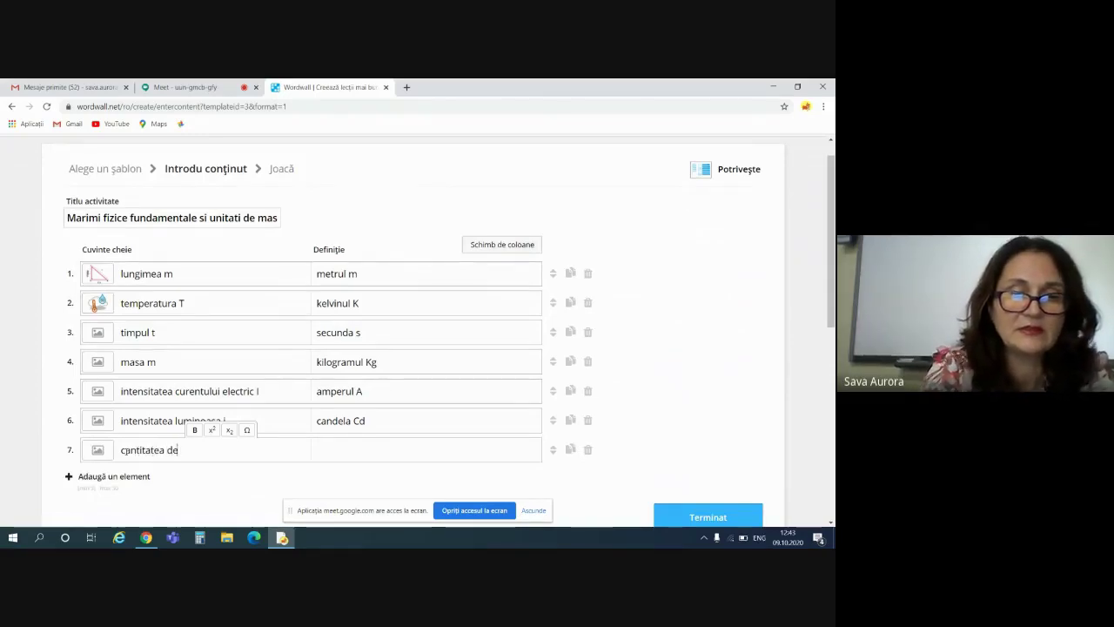
{"action": "type", "text": " substa"}
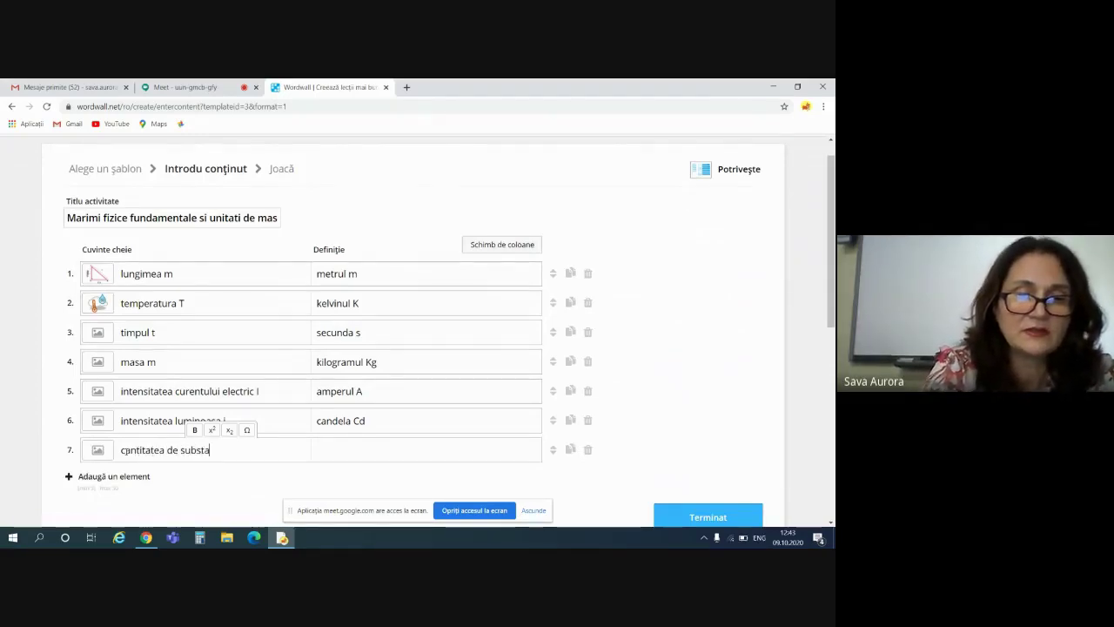
{"action": "type", "text": "nta v"}
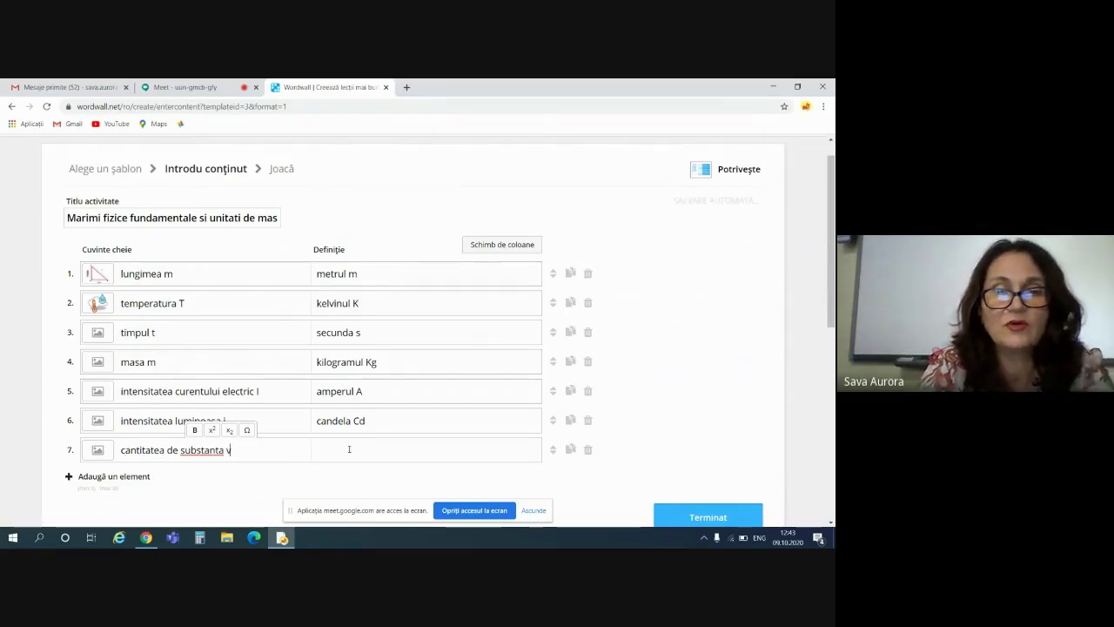
{"action": "left_click", "coordinate": [349, 449]}
{"action": "type", "text": "mo"}
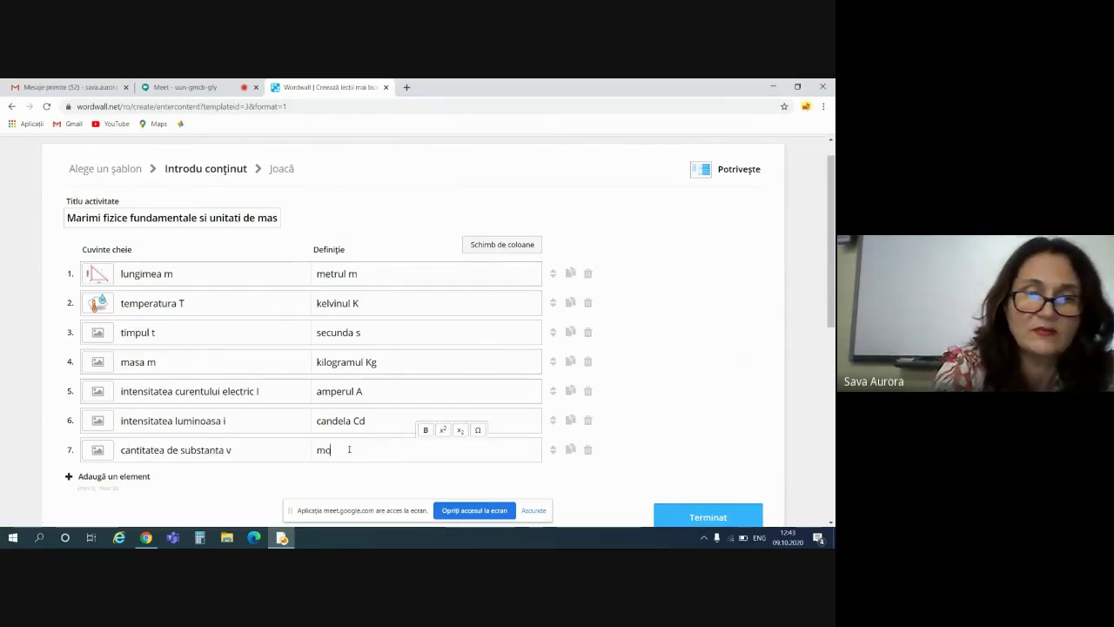
{"action": "type", "text": "l"}
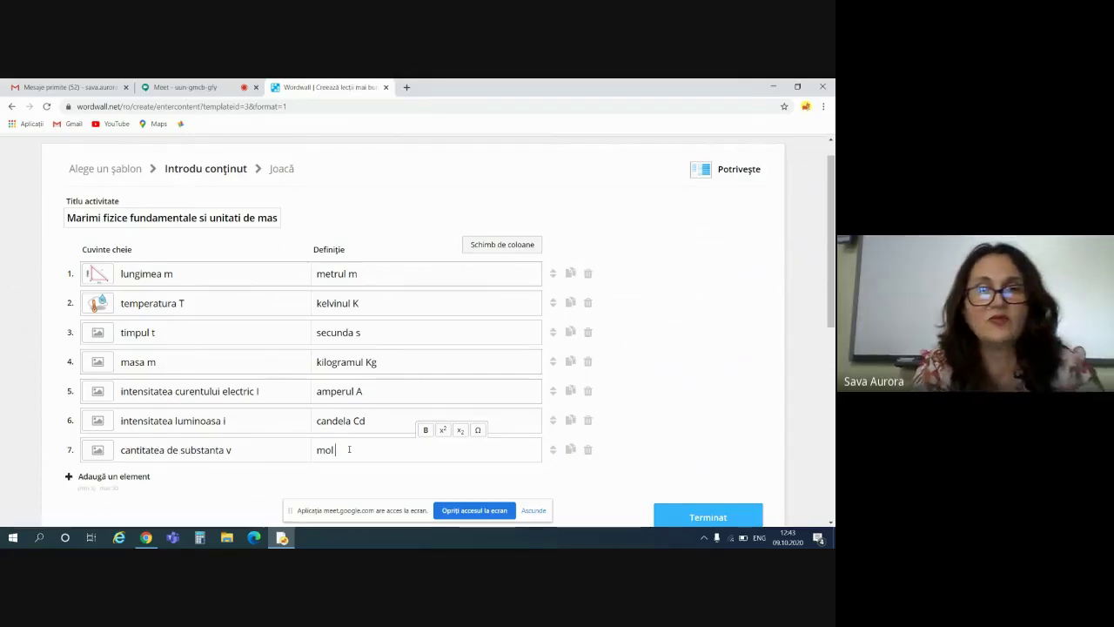
Step: Finish entering the activity's content and start playing the resulting Potrivește game
{"action": "scroll", "coordinate": [834, 278], "scroll_direction": "down", "scroll_amount": 2}
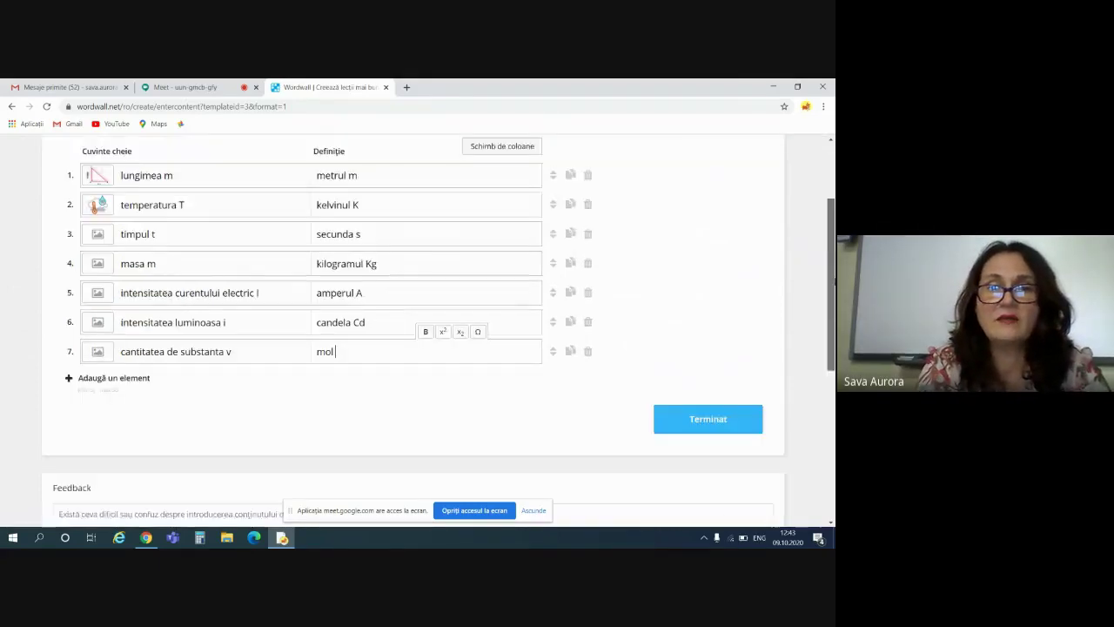
{"action": "scroll", "coordinate": [834, 278], "scroll_direction": "up", "scroll_amount": 1}
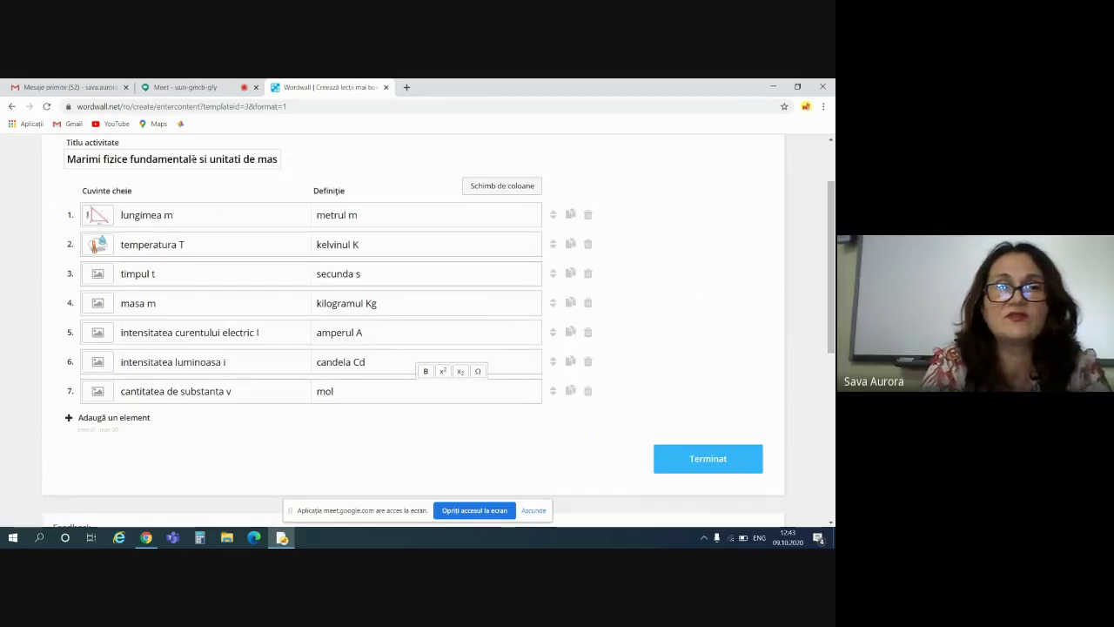
{"action": "left_click", "coordinate": [722, 458]}
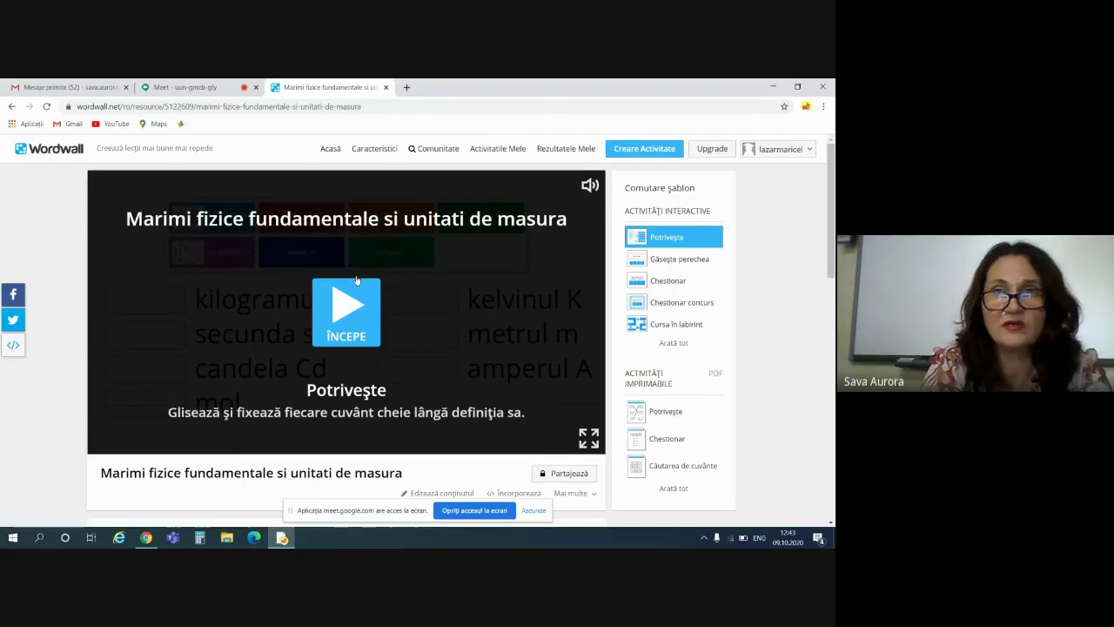
{"action": "left_click", "coordinate": [346, 313]}
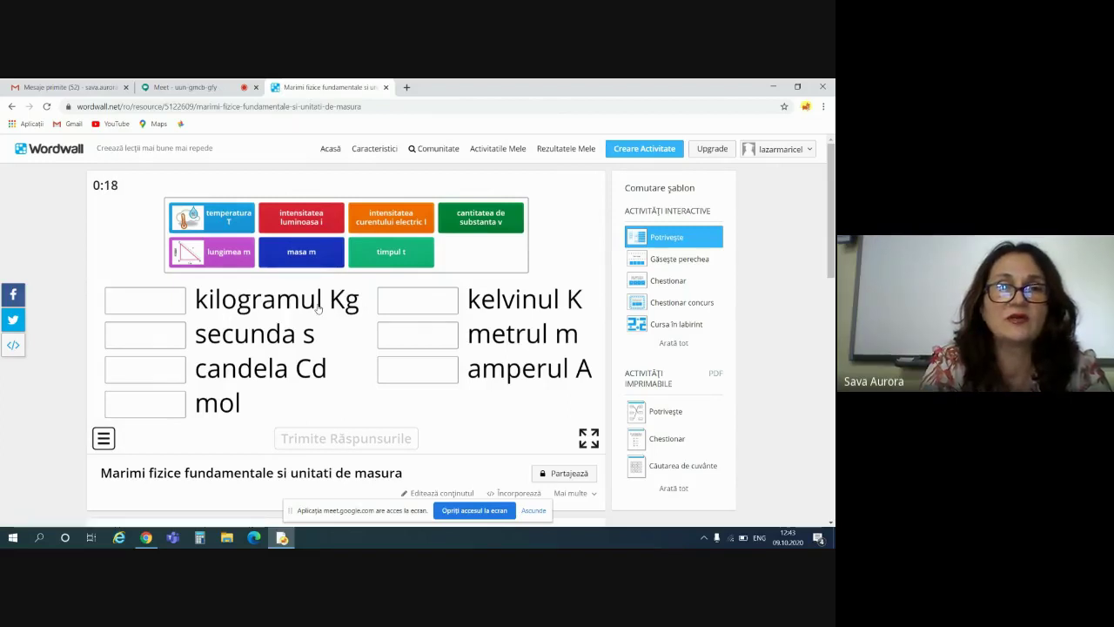
Step: Match each of the seven physical quantities with its unit of measurement and submit the answers
{"action": "left_click_drag", "start_coordinate": [301, 253], "coordinate": [147, 303]}
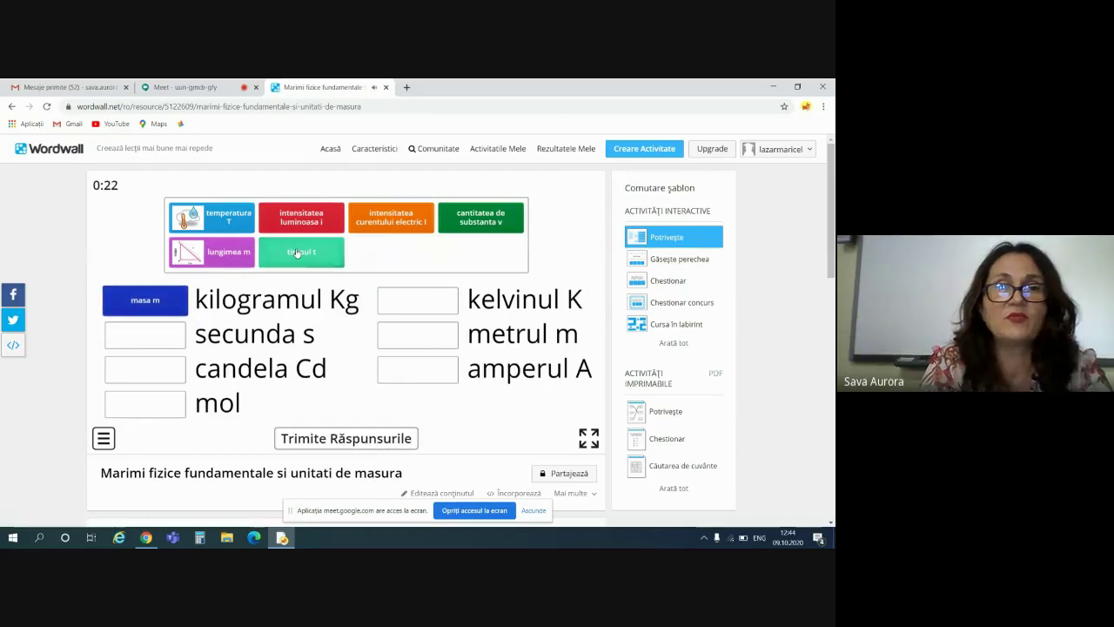
{"action": "left_click_drag", "start_coordinate": [299, 254], "coordinate": [146, 336]}
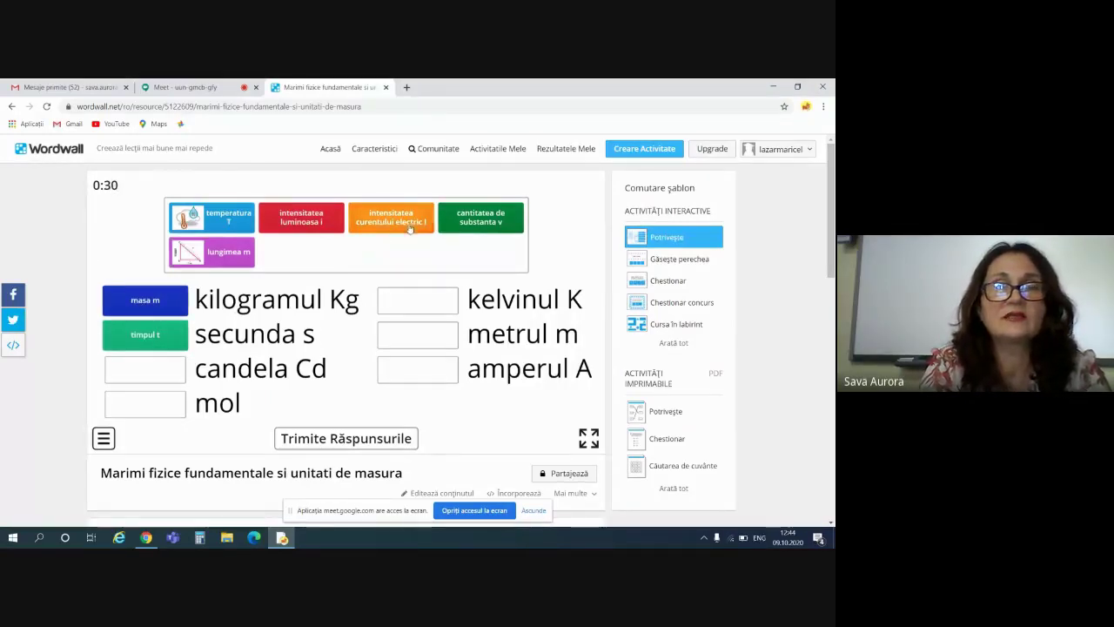
{"action": "left_click_drag", "start_coordinate": [323, 222], "coordinate": [150, 372]}
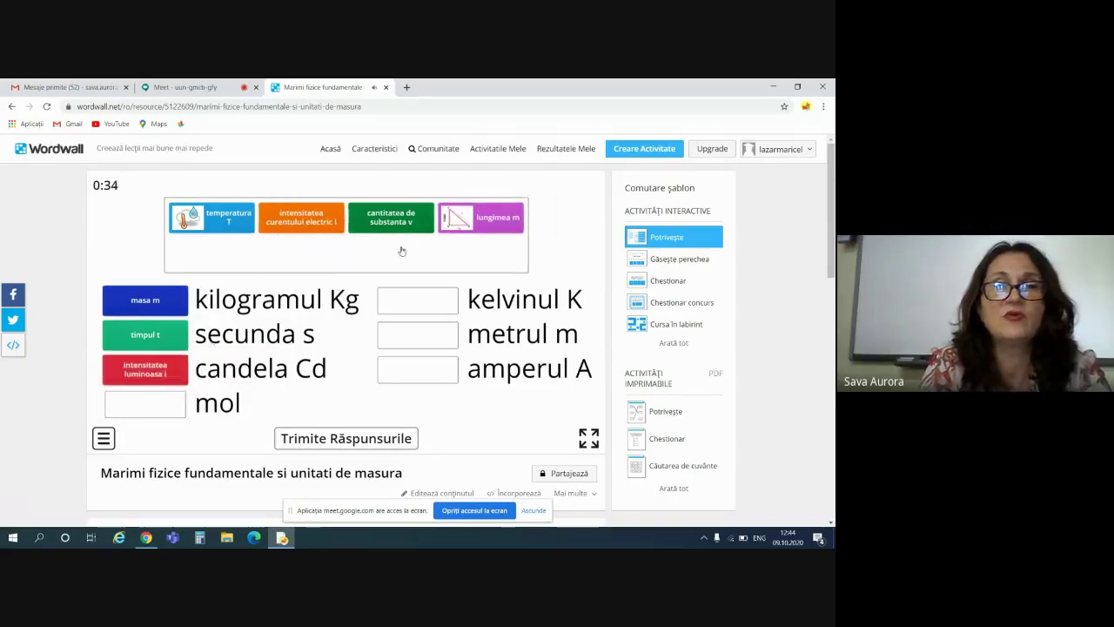
{"action": "left_click_drag", "start_coordinate": [362, 219], "coordinate": [148, 404]}
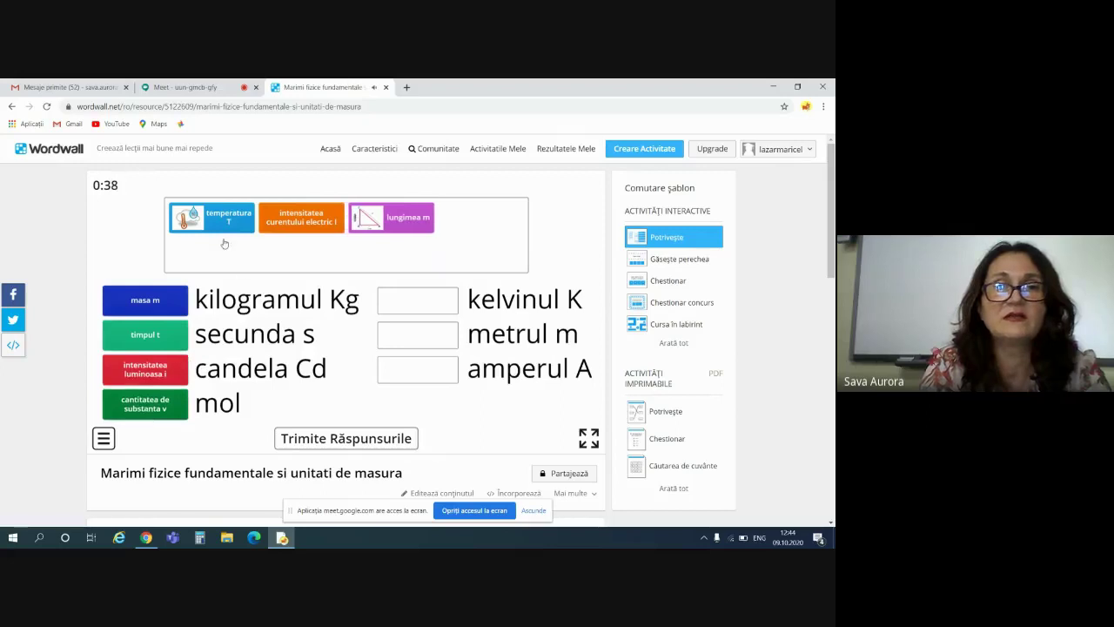
{"action": "left_click_drag", "start_coordinate": [217, 223], "coordinate": [421, 302]}
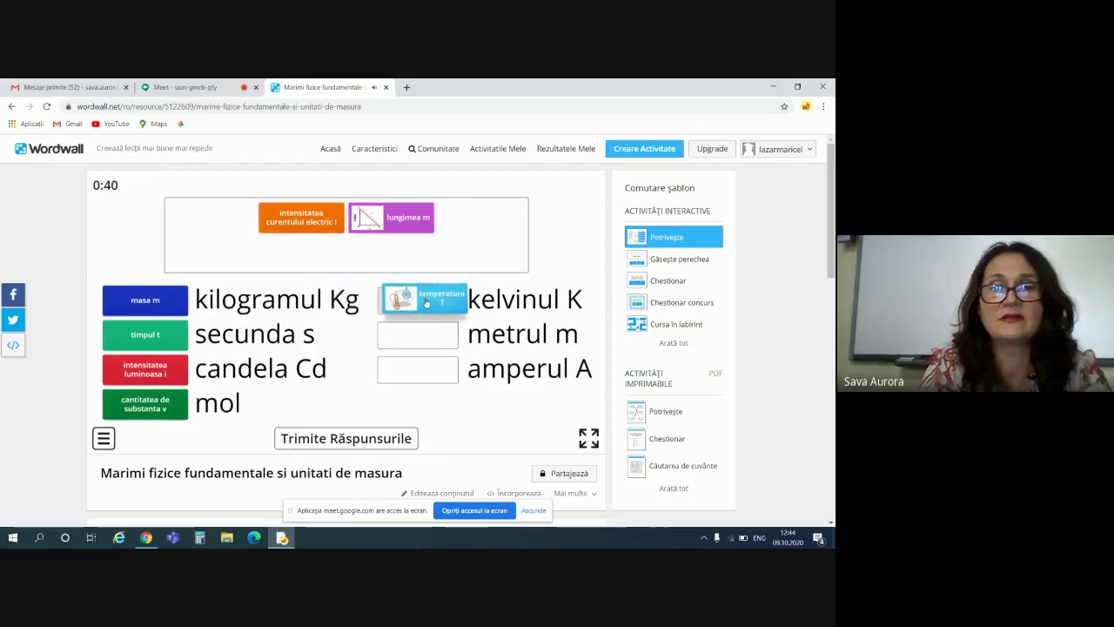
{"action": "left_click_drag", "start_coordinate": [217, 215], "coordinate": [422, 372]}
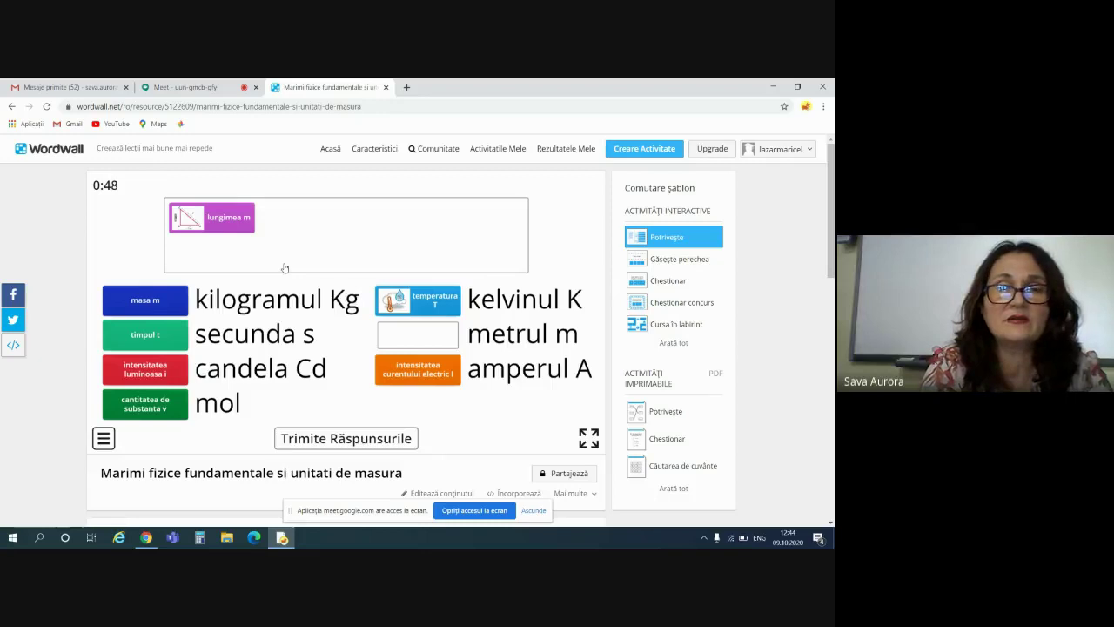
{"action": "left_click_drag", "start_coordinate": [202, 218], "coordinate": [421, 340]}
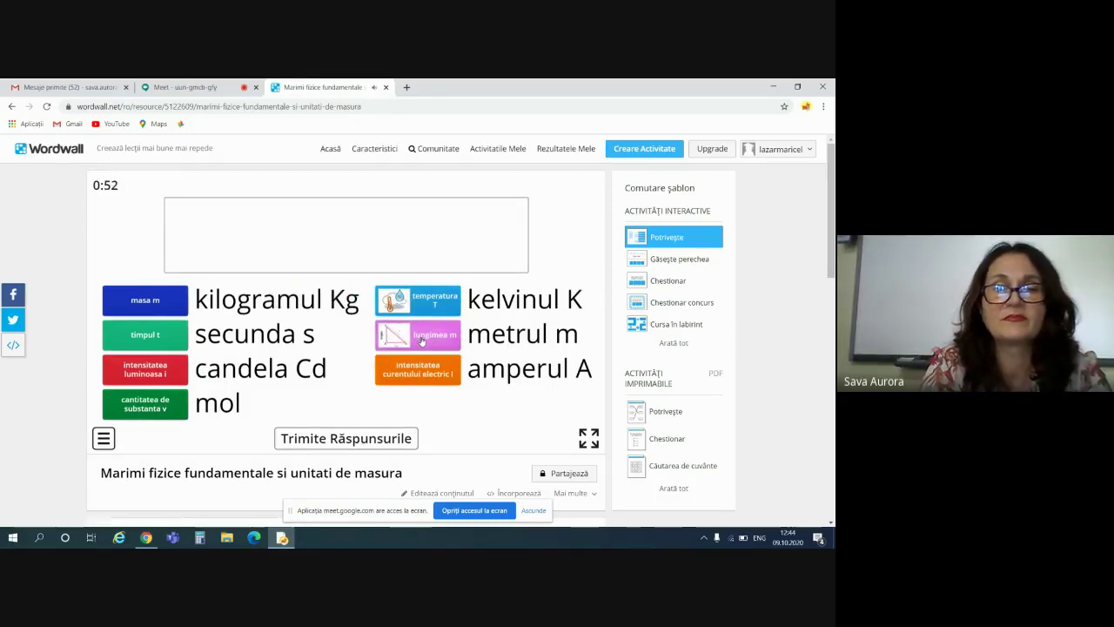
{"action": "left_click", "coordinate": [380, 442]}
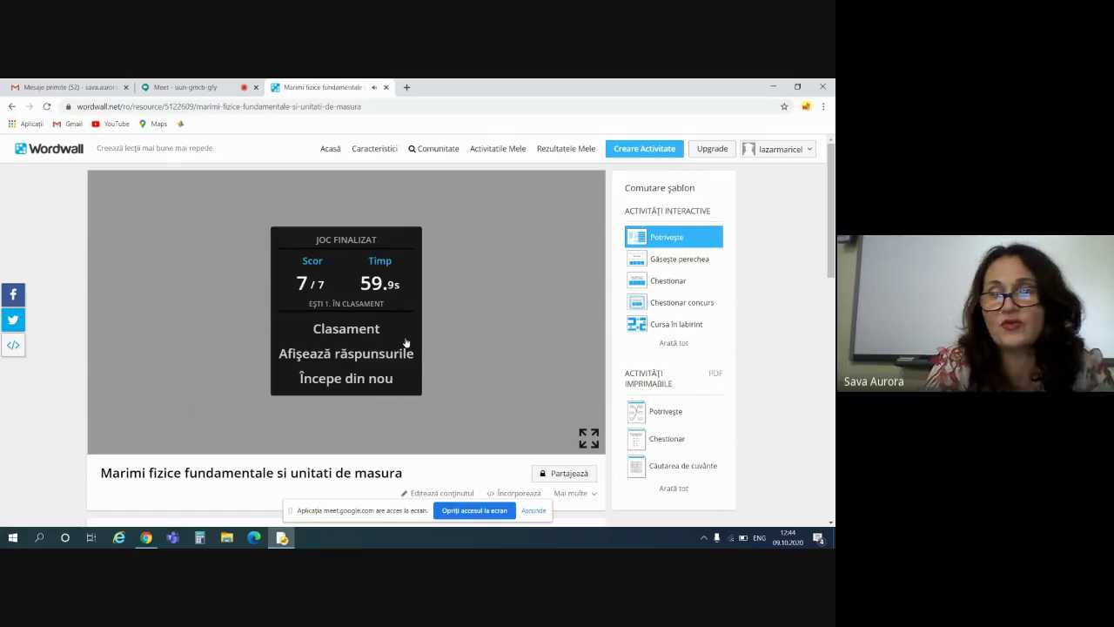
Step: Switch the activity to the Găsește perechea template and play it, matching "metrul m" with the "lungimea m" tile
{"action": "left_click", "coordinate": [676, 261]}
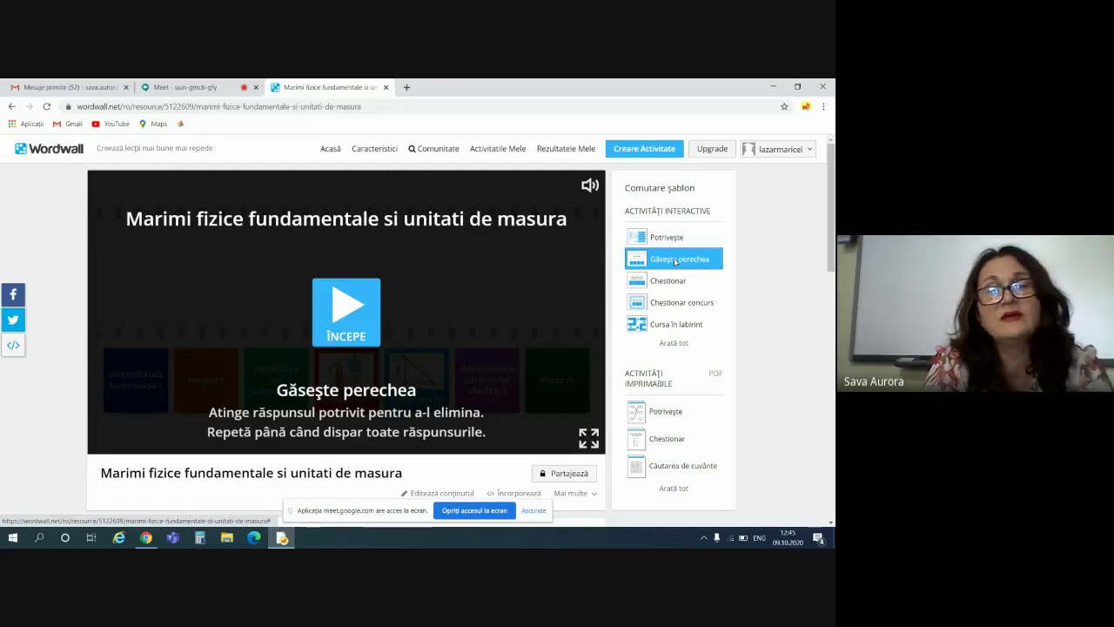
{"action": "left_click", "coordinate": [349, 312]}
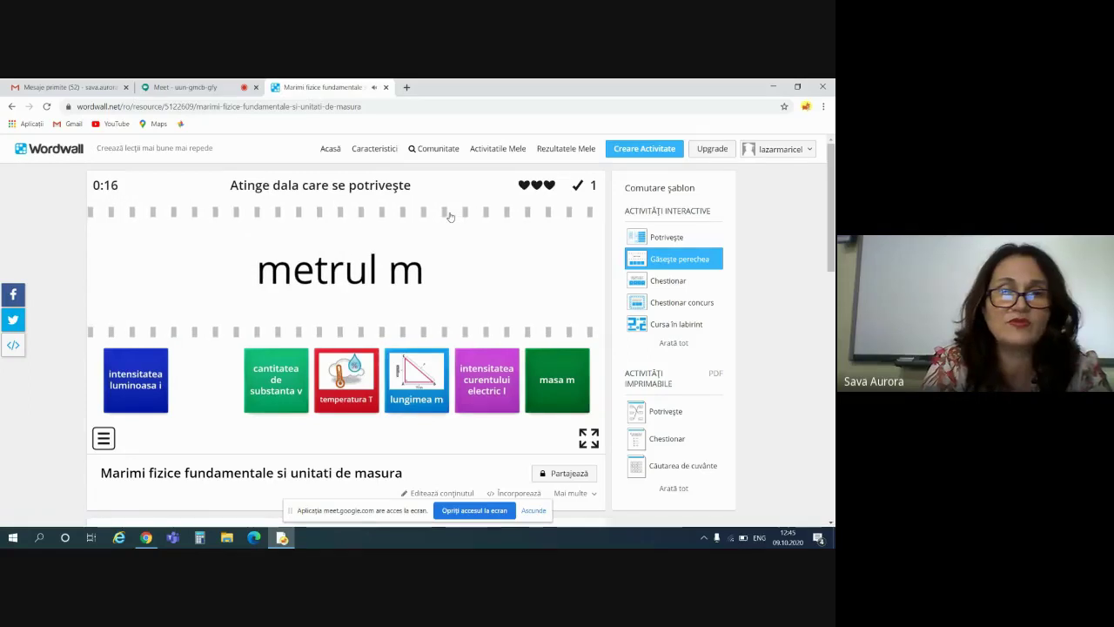
{"action": "left_click", "coordinate": [423, 367]}
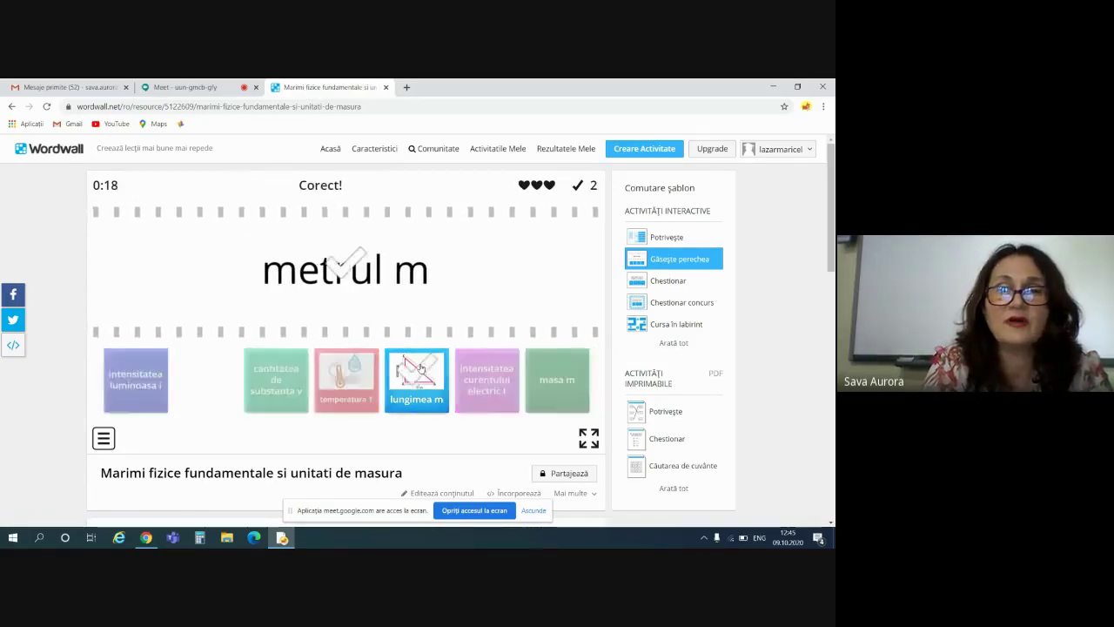